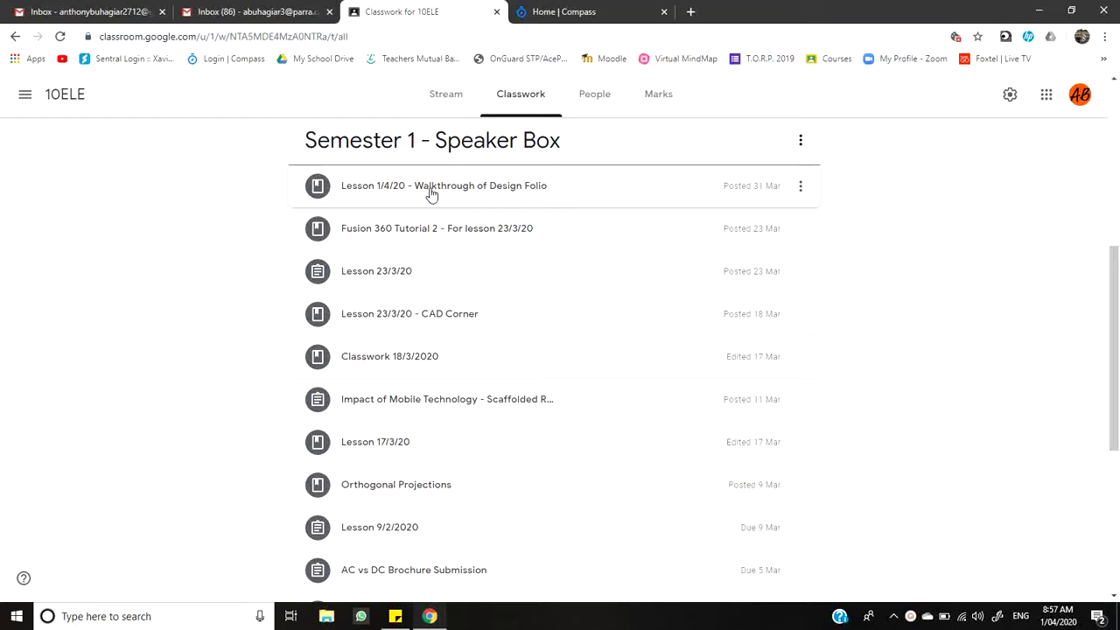
Open the "Lesson 1/4/20 - Walkthrough of Design Folio" material and preview its attached Word design folio template.
{"action": "left_click", "coordinate": [430, 190]}
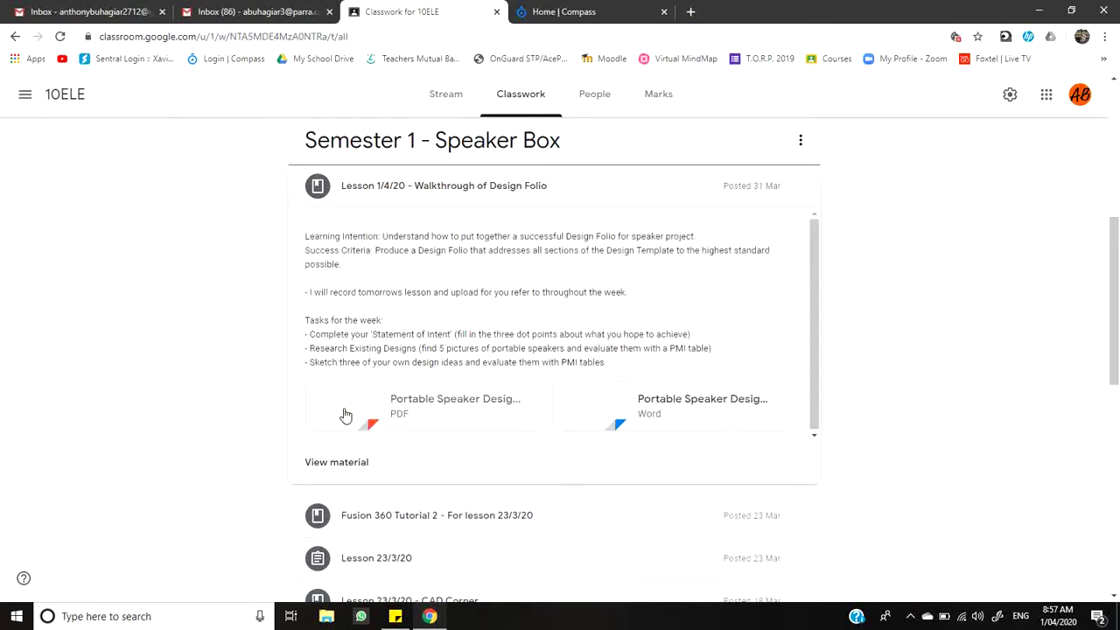
{"action": "left_click", "coordinate": [322, 468]}
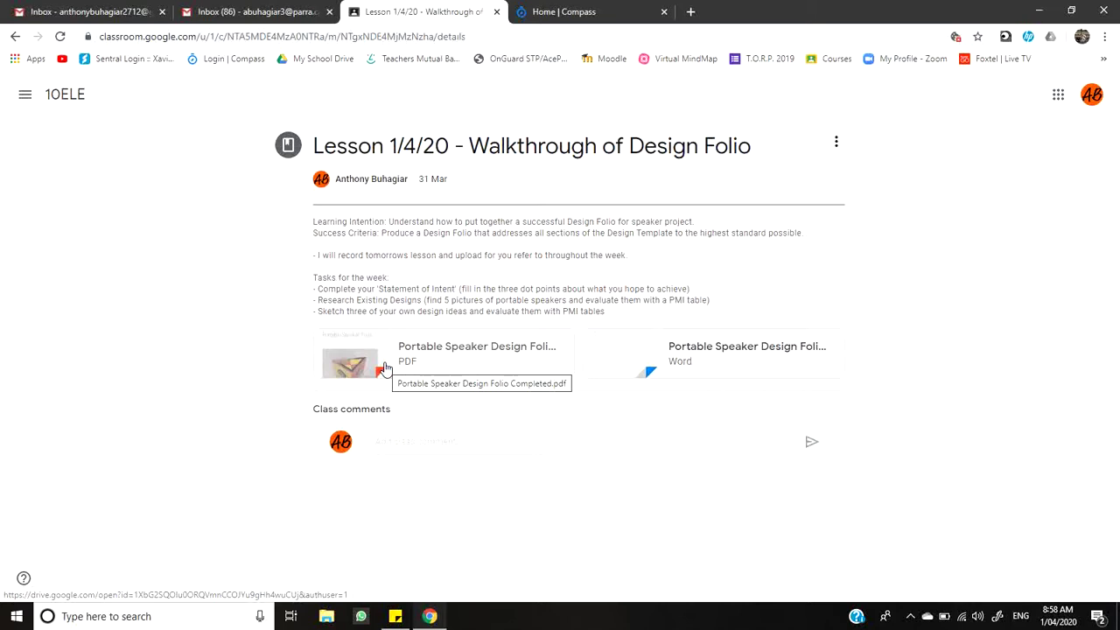
{"action": "left_click", "coordinate": [642, 352]}
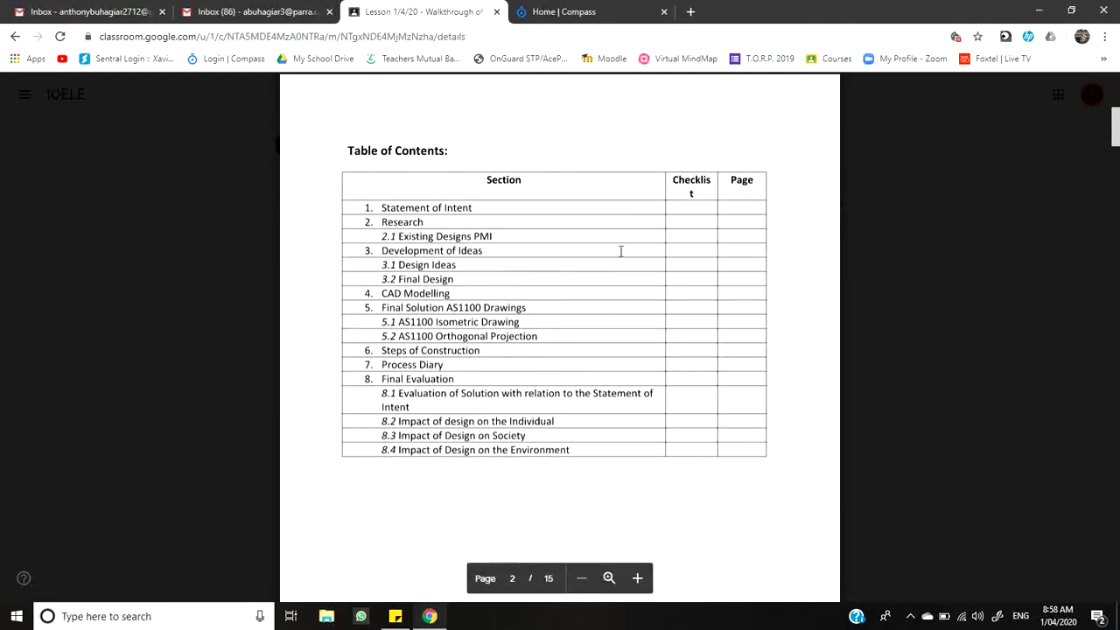
{"action": "scroll", "coordinate": [551, 267], "scroll_direction": "up", "scroll_amount": 5}
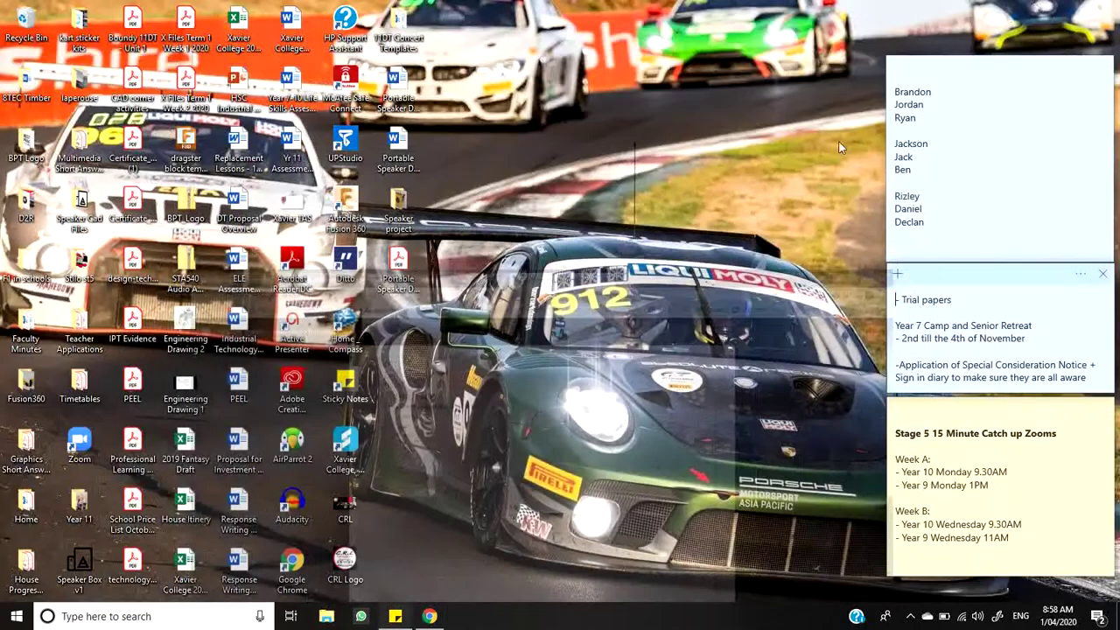
Open the Portable Speaker Design Folio Template from the desktop in Word and set the zoom to 100%.
{"action": "left_click", "coordinate": [398, 163]}
{"action": "right_click", "coordinate": [398, 163]}
{"action": "left_click", "coordinate": [398, 102]}
{"action": "double_click", "coordinate": [398, 102]}
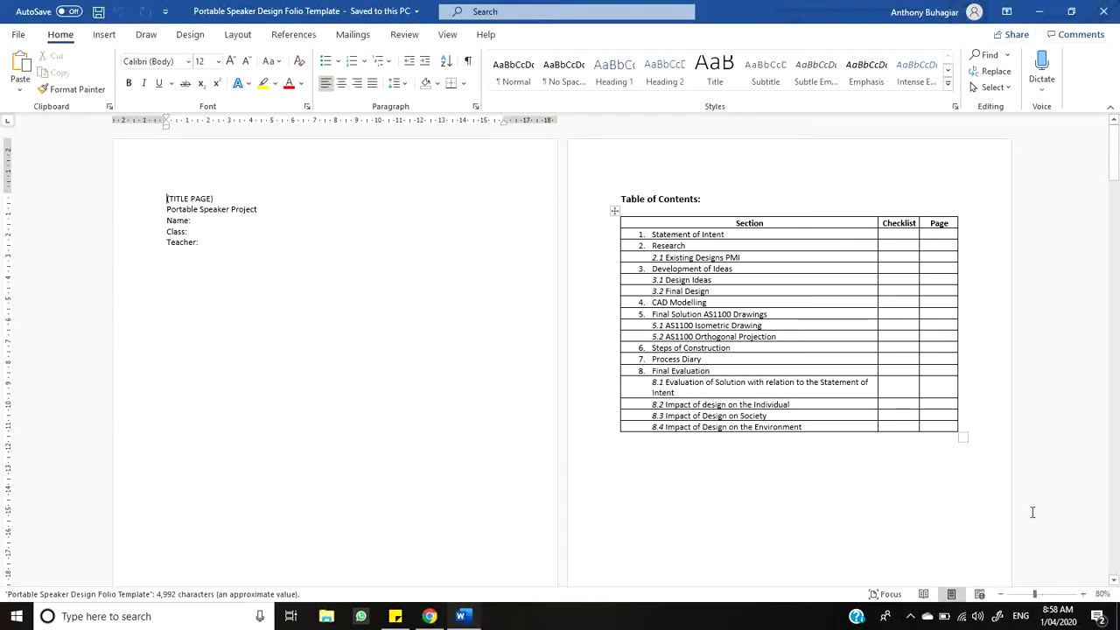
{"action": "left_click", "coordinate": [1083, 593]}
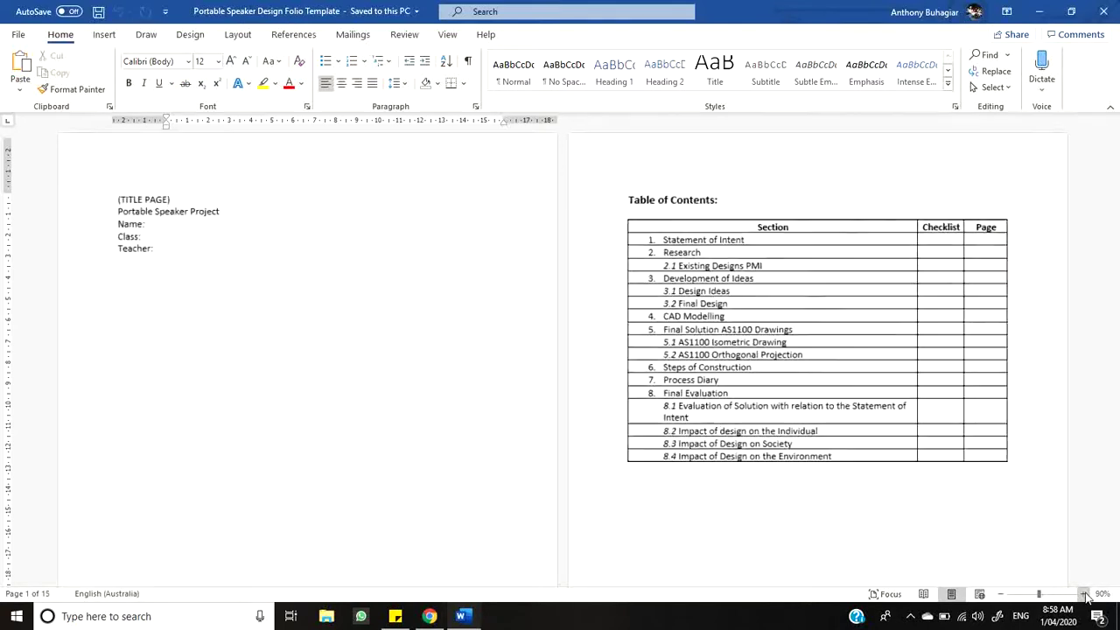
{"action": "left_click", "coordinate": [1083, 593]}
Examine the Checklist and Page columns of the template's table of contents for the first sections.
{"action": "scroll", "coordinate": [684, 337], "scroll_direction": "down", "scroll_amount": 10}
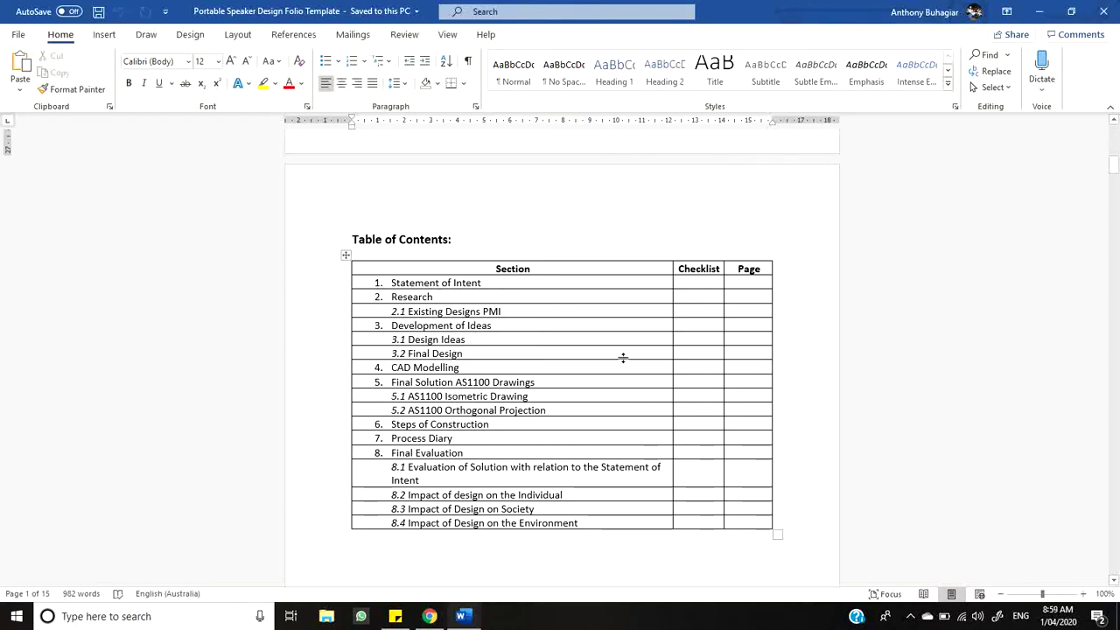
{"action": "left_click", "coordinate": [744, 287]}
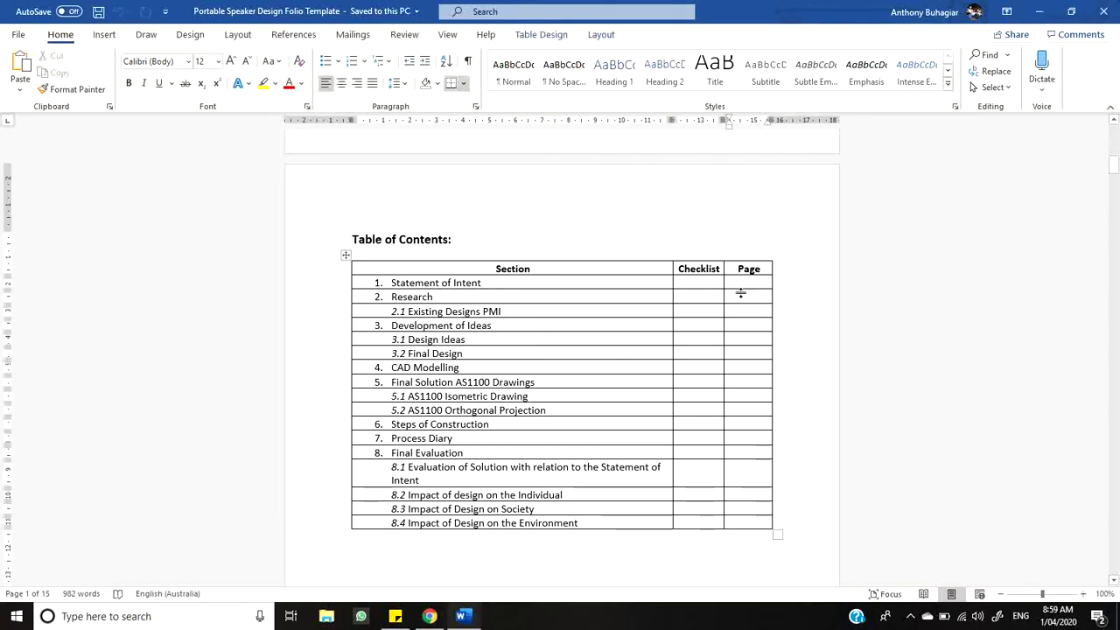
{"action": "left_click", "coordinate": [742, 297]}
{"action": "left_click", "coordinate": [742, 311]}
{"action": "left_click", "coordinate": [695, 282]}
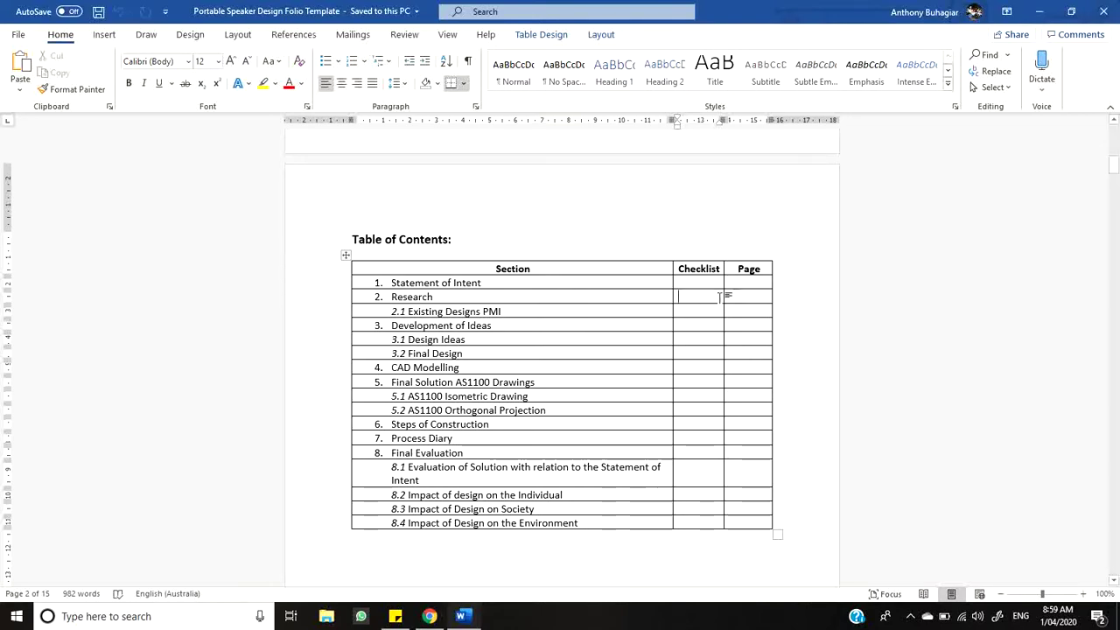
Read the template's Statement of Intent section, from the design task to the box for the student's own statement.
{"action": "scroll", "coordinate": [719, 298], "scroll_direction": "down", "scroll_amount": 12}
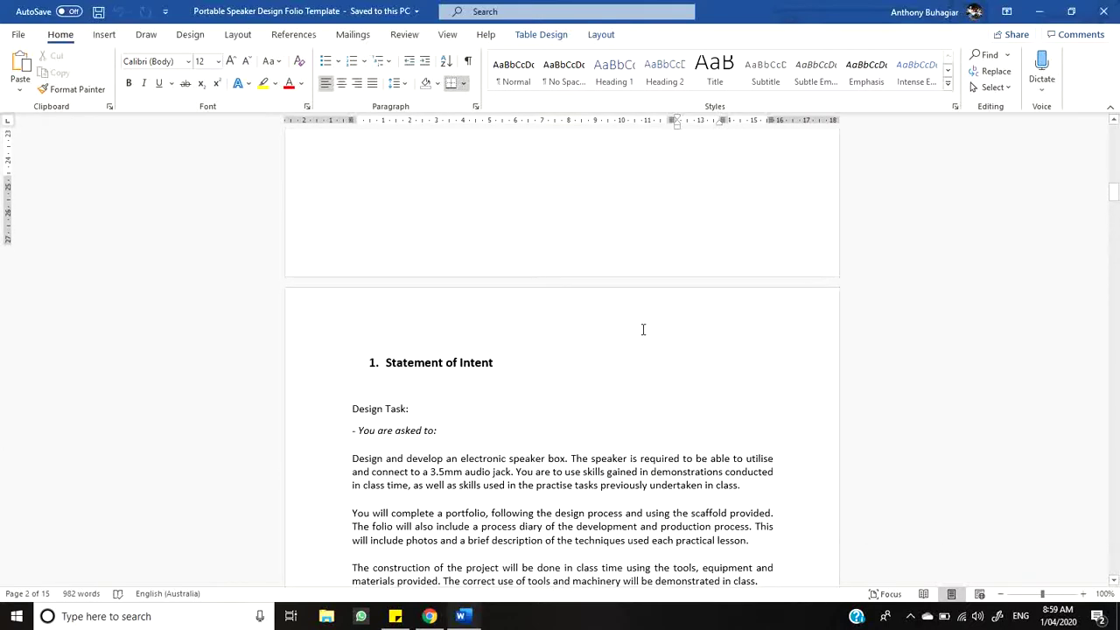
{"action": "scroll", "coordinate": [642, 329], "scroll_direction": "down", "scroll_amount": 2}
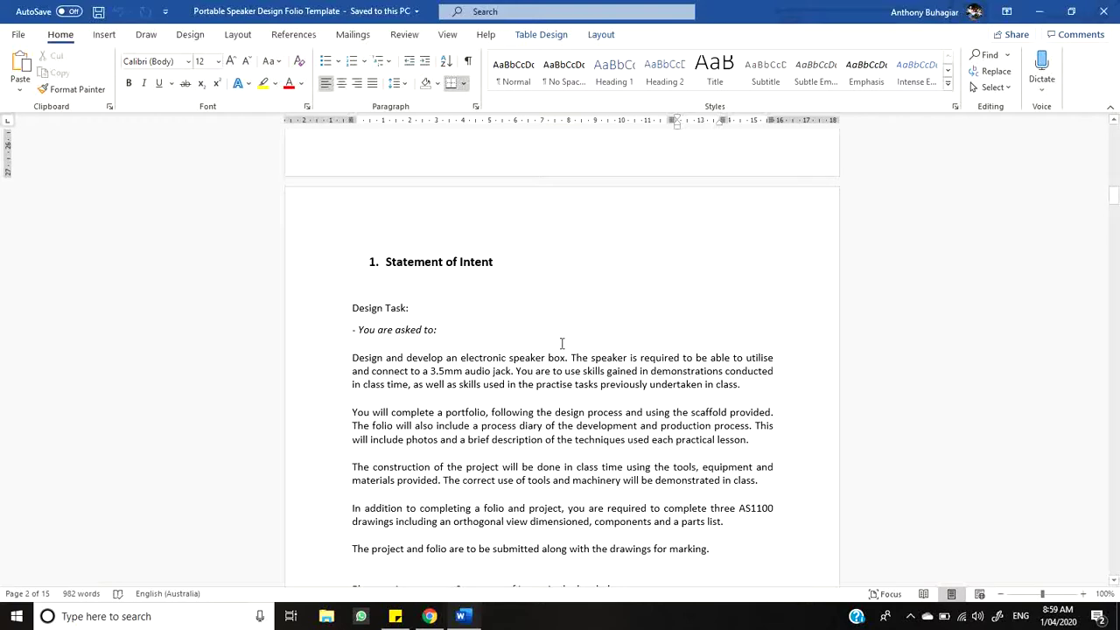
{"action": "scroll", "coordinate": [561, 343], "scroll_direction": "down", "scroll_amount": 1}
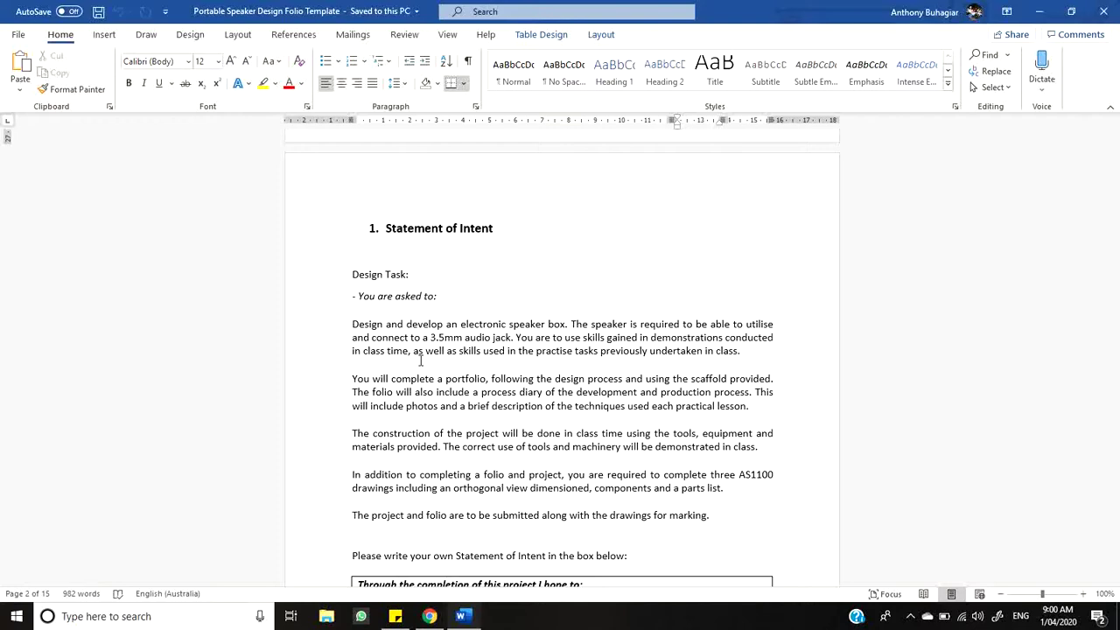
{"action": "scroll", "coordinate": [420, 361], "scroll_direction": "down", "scroll_amount": 5}
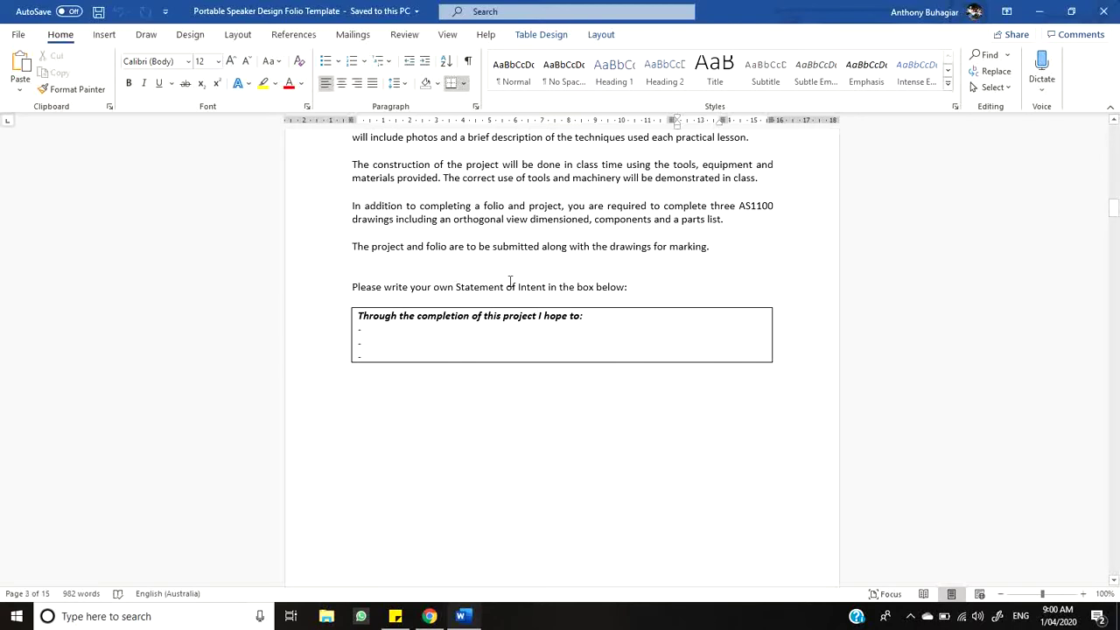
{"action": "scroll", "coordinate": [505, 349], "scroll_direction": "up", "scroll_amount": 1}
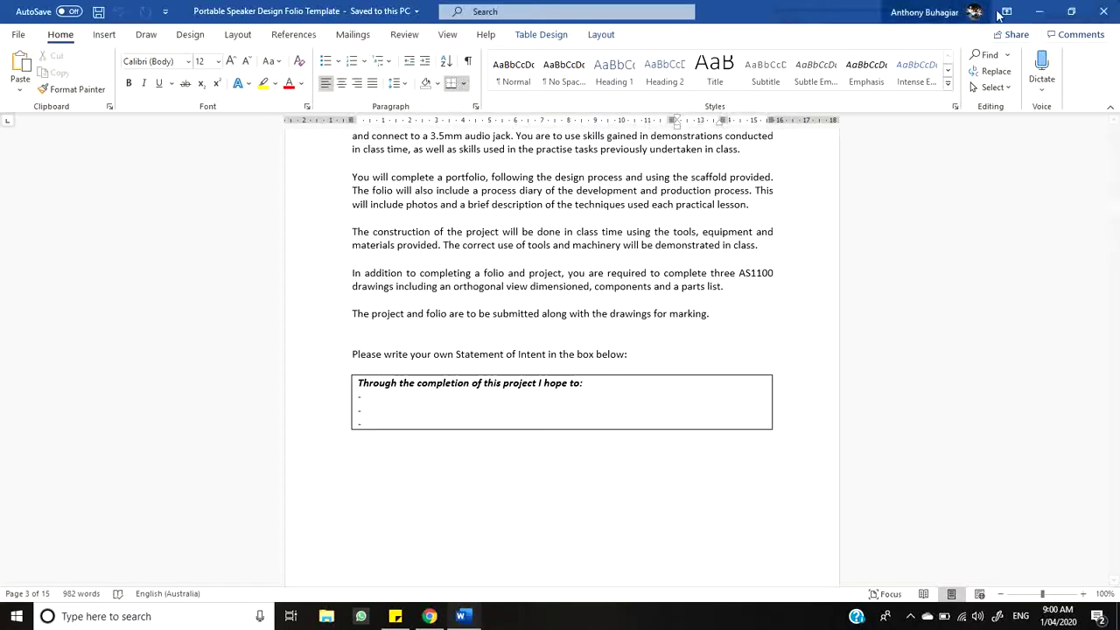
Open Portable Speaker Design Folio Completed.pdf from the desktop in Acrobat Reader and zoom out to 75%.
{"action": "left_click", "coordinate": [1038, 11]}
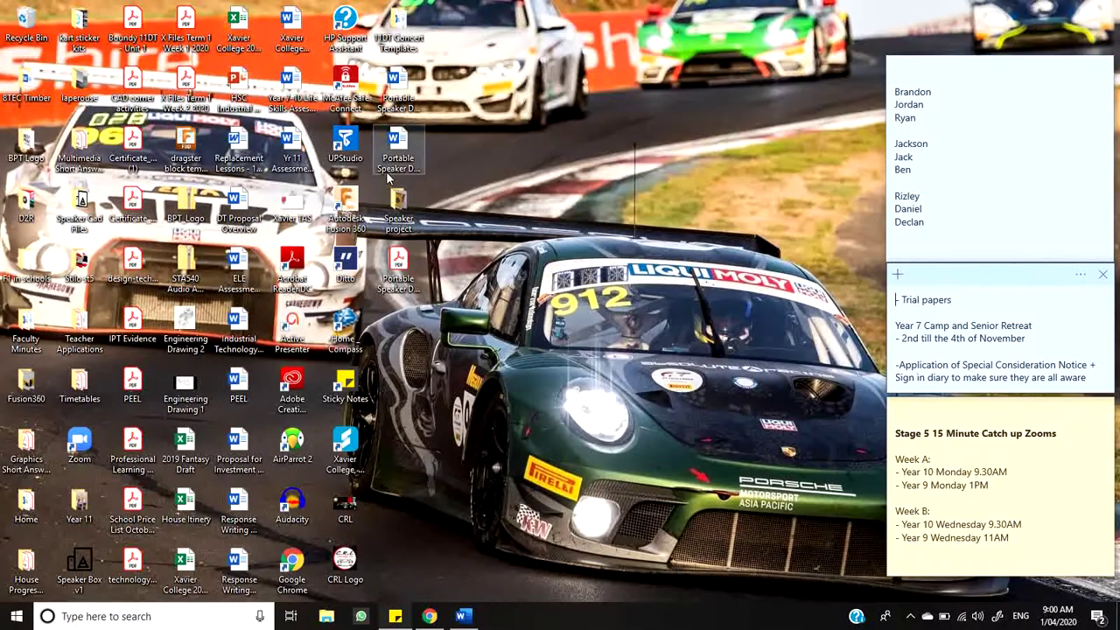
{"action": "double_click", "coordinate": [408, 261]}
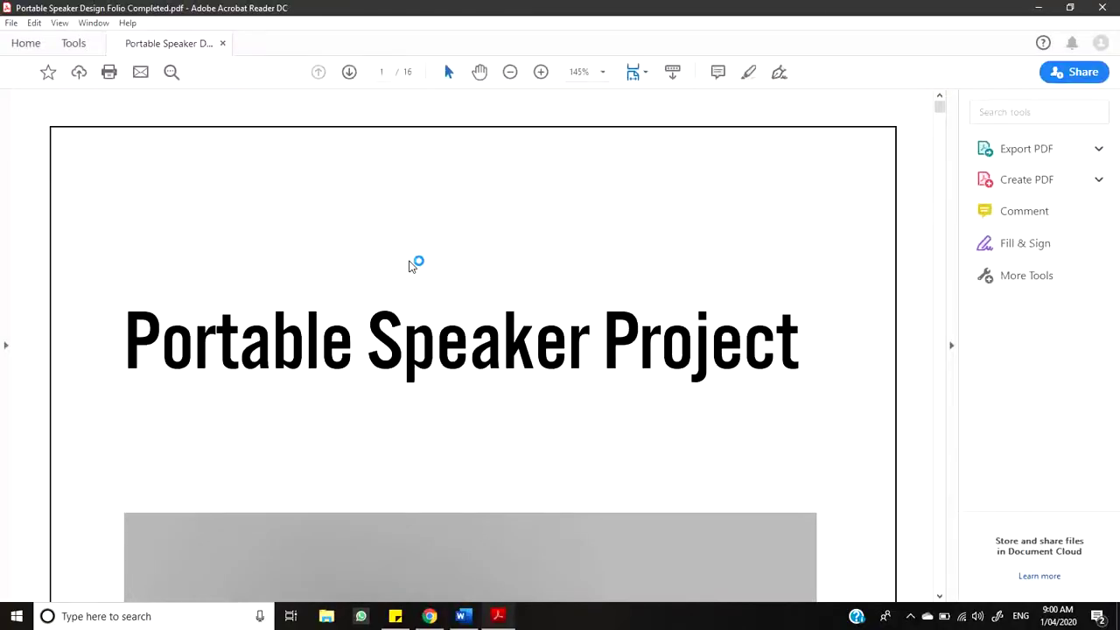
{"action": "scroll", "coordinate": [426, 258], "scroll_direction": "down", "scroll_amount": 3}
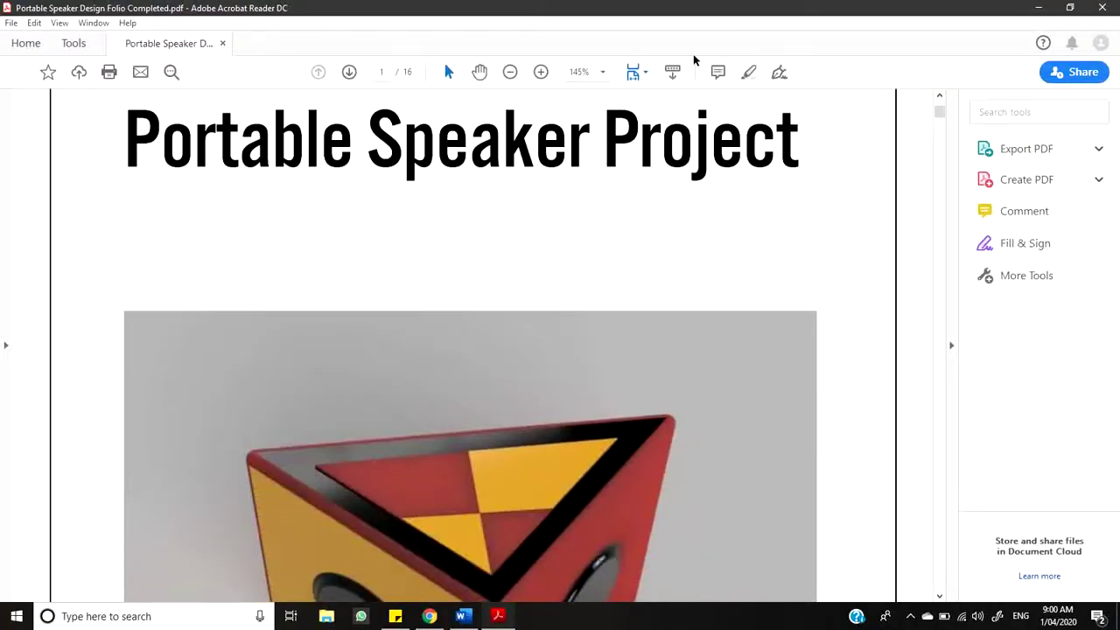
{"action": "left_click", "coordinate": [511, 73]}
{"action": "left_click", "coordinate": [511, 73]}
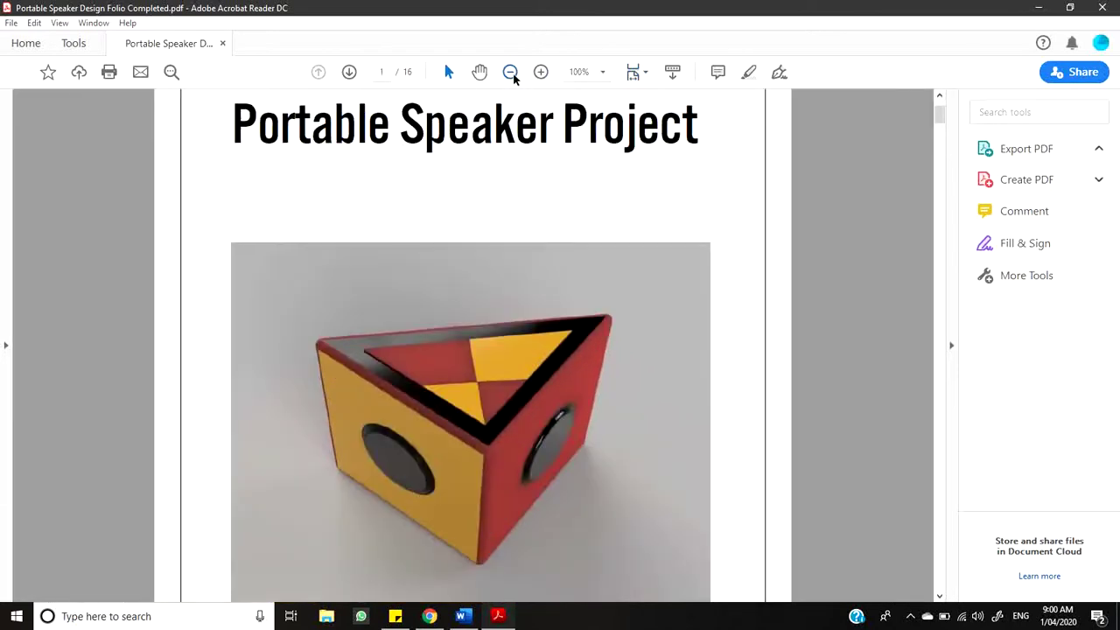
{"action": "left_click", "coordinate": [511, 72]}
Look over the completed folio's title page with its speaker image and student details, continuing to the table of contents.
{"action": "scroll", "coordinate": [582, 196], "scroll_direction": "up", "scroll_amount": 1}
{"action": "scroll", "coordinate": [577, 196], "scroll_direction": "down", "scroll_amount": 3}
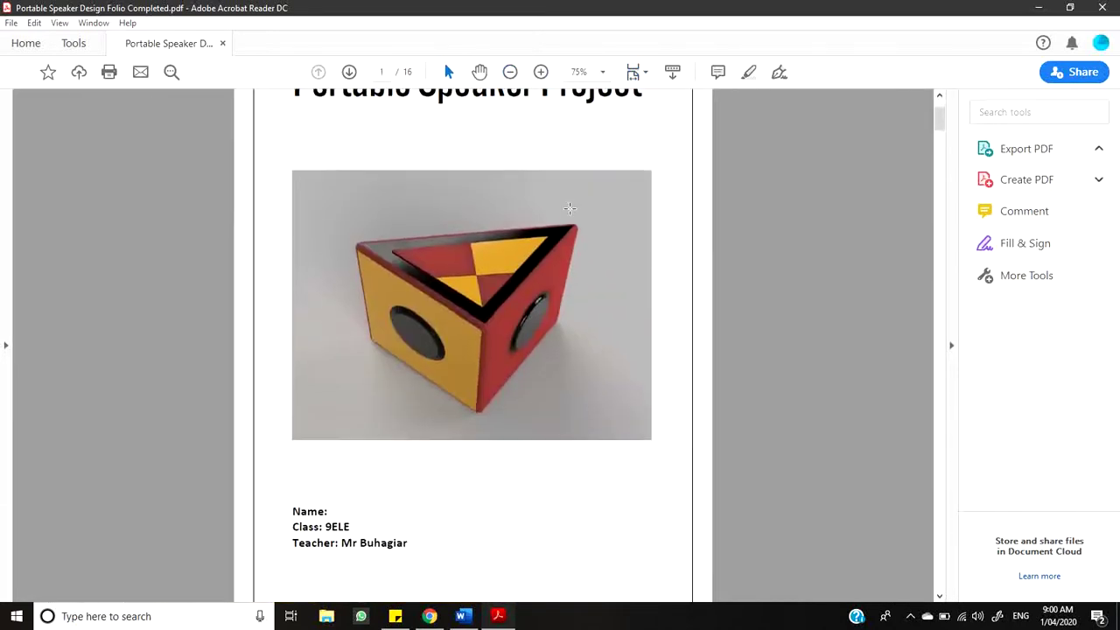
{"action": "scroll", "coordinate": [555, 199], "scroll_direction": "up", "scroll_amount": 2}
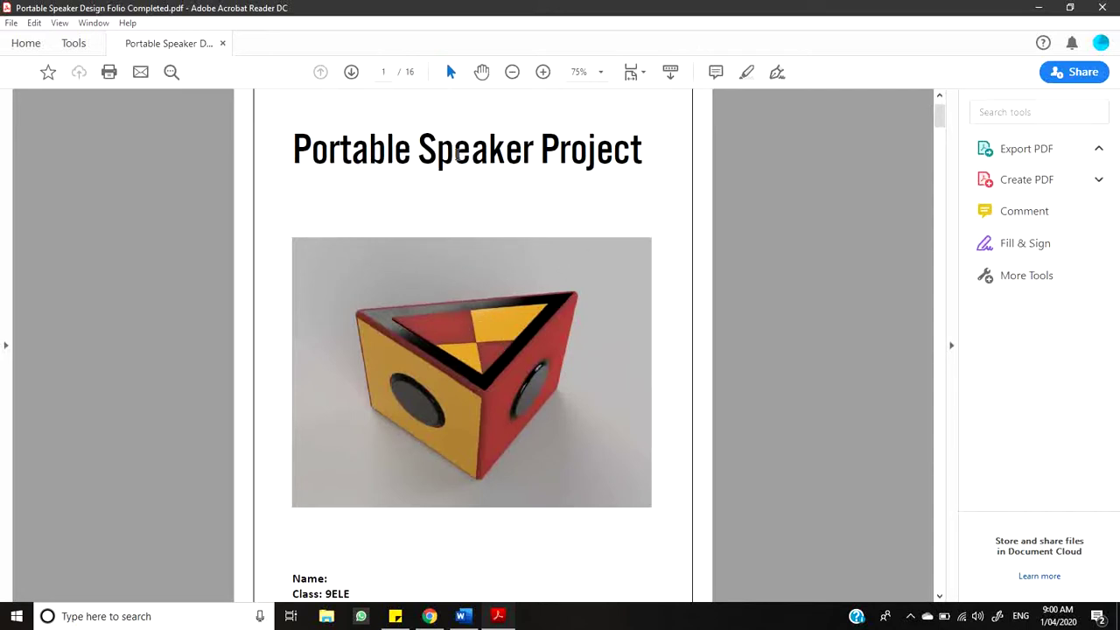
{"action": "scroll", "coordinate": [492, 347], "scroll_direction": "down", "scroll_amount": 3}
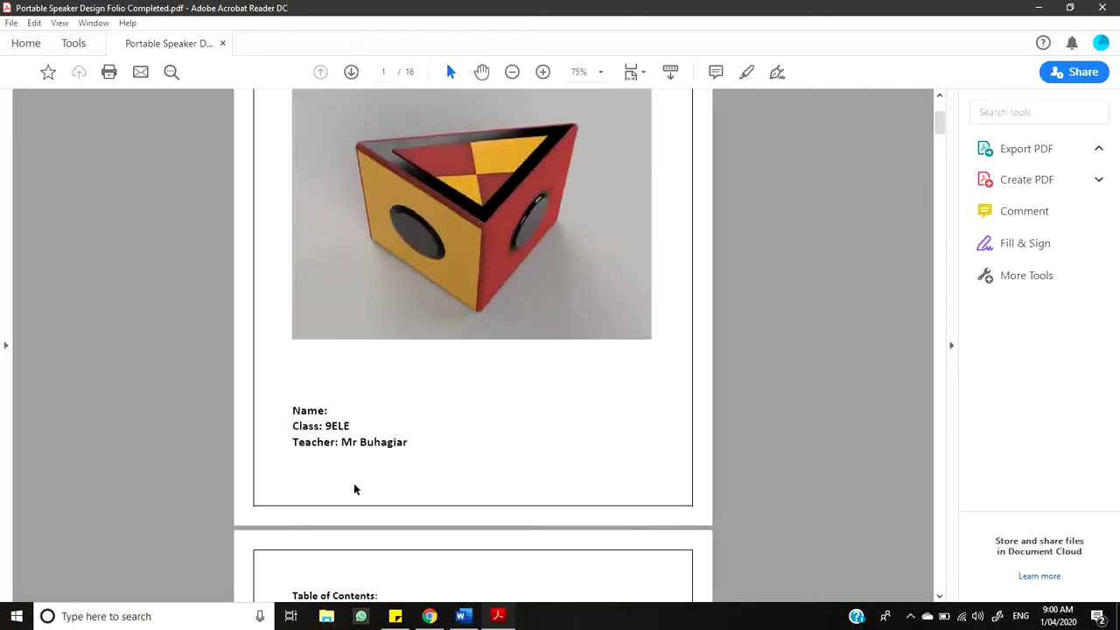
{"action": "scroll", "coordinate": [297, 527], "scroll_direction": "down", "scroll_amount": 6}
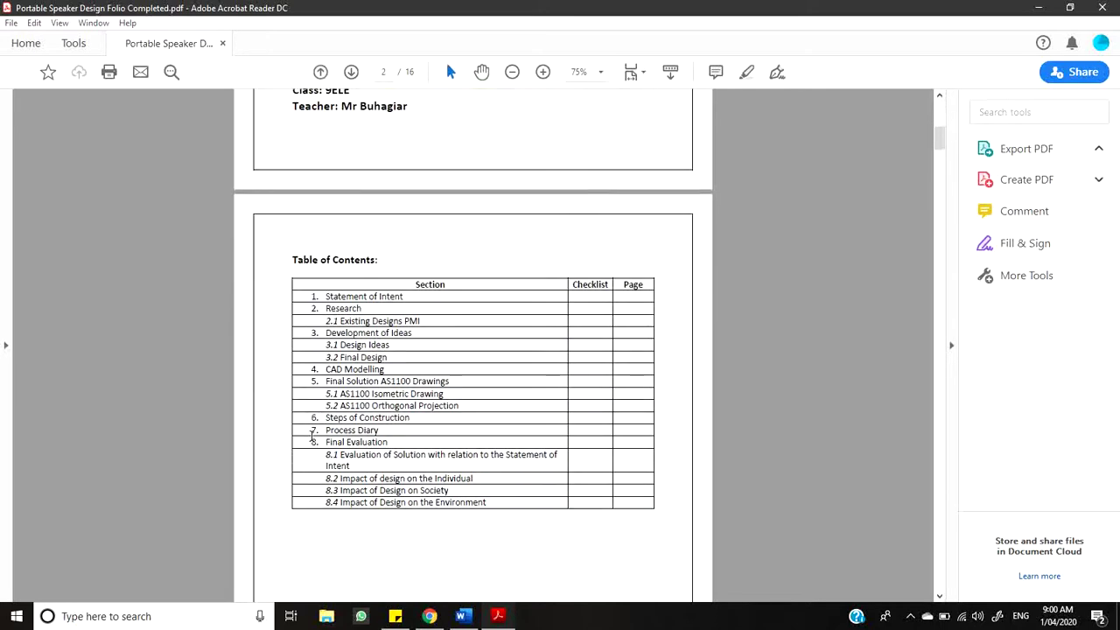
Review the highlighted example in the completed folio's Statement of Intent, dismissing the offer to reopen closed PDFs.
{"action": "scroll", "coordinate": [451, 359], "scroll_direction": "down", "scroll_amount": 11}
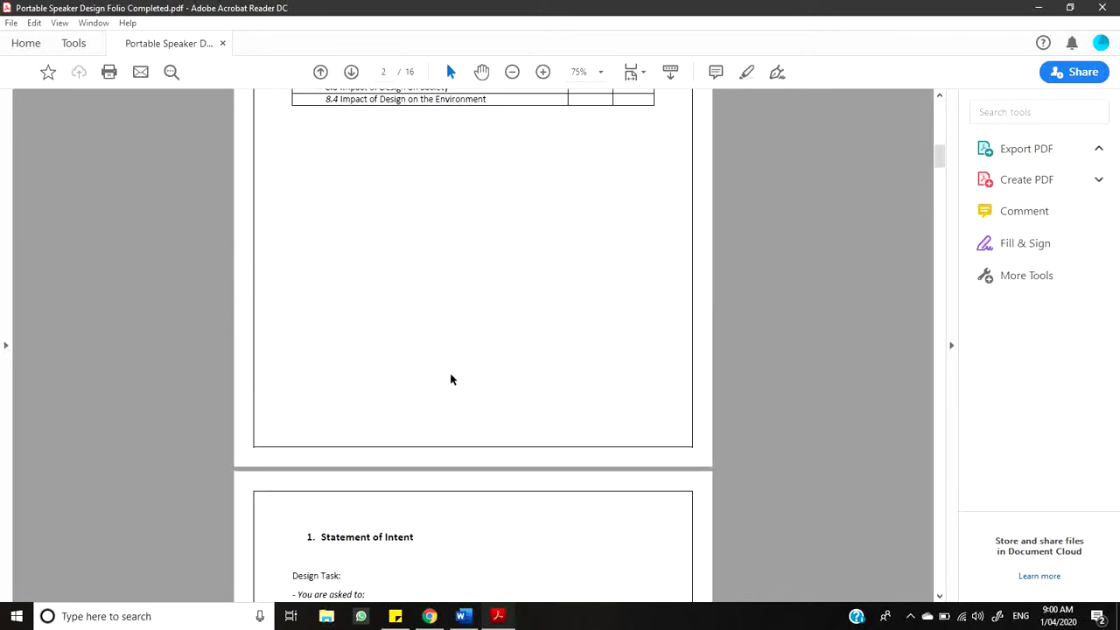
{"action": "scroll", "coordinate": [451, 380], "scroll_direction": "down", "scroll_amount": 3}
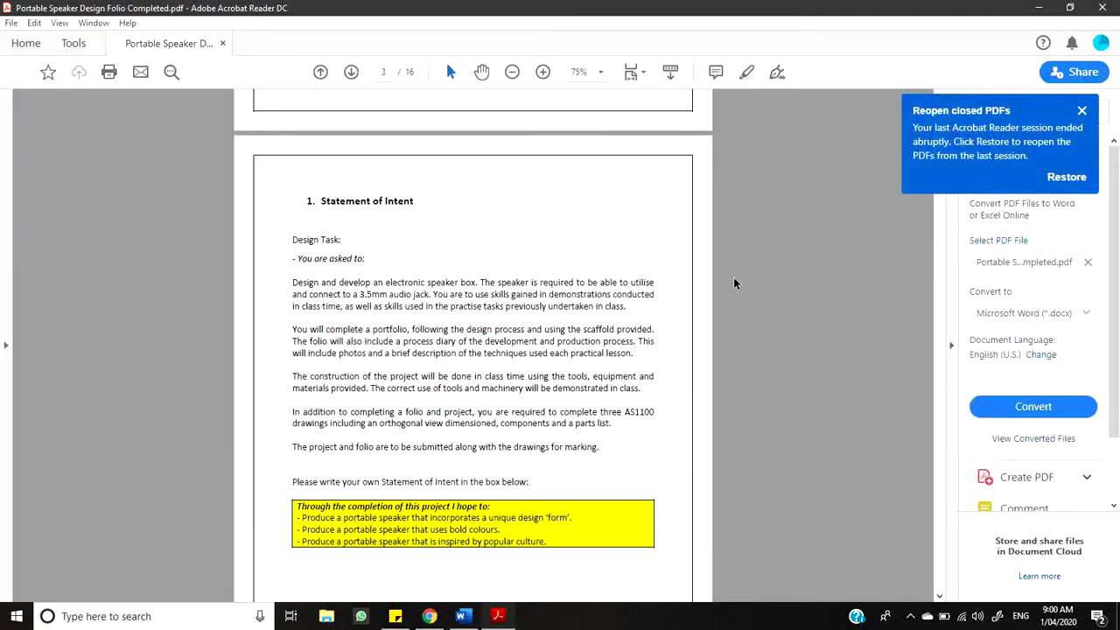
{"action": "left_click", "coordinate": [1082, 110]}
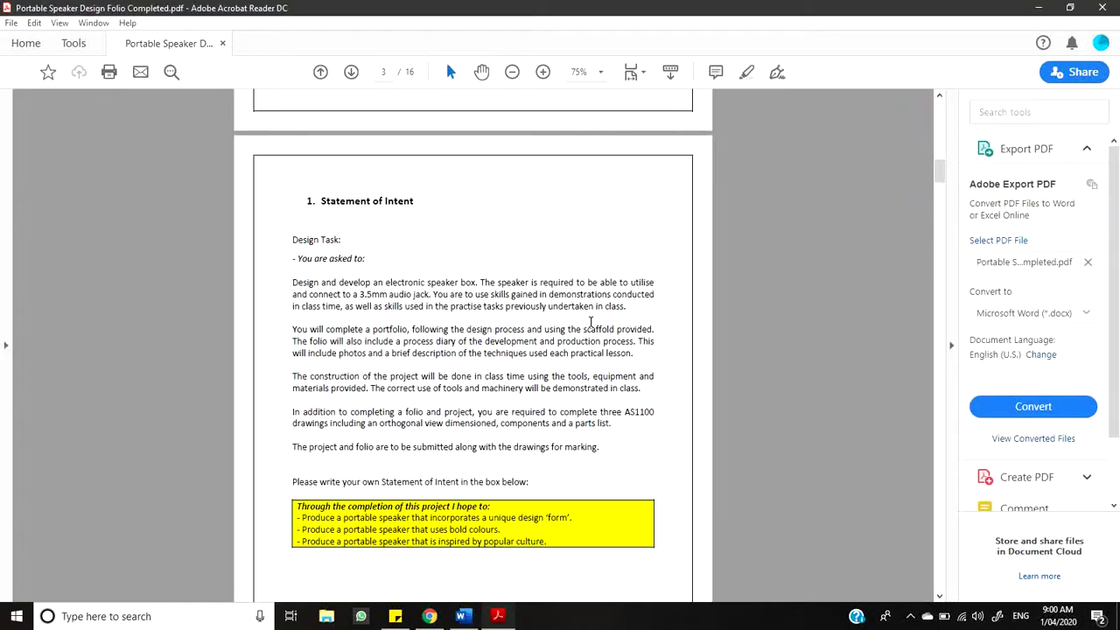
{"action": "scroll", "coordinate": [591, 317], "scroll_direction": "down", "scroll_amount": 1}
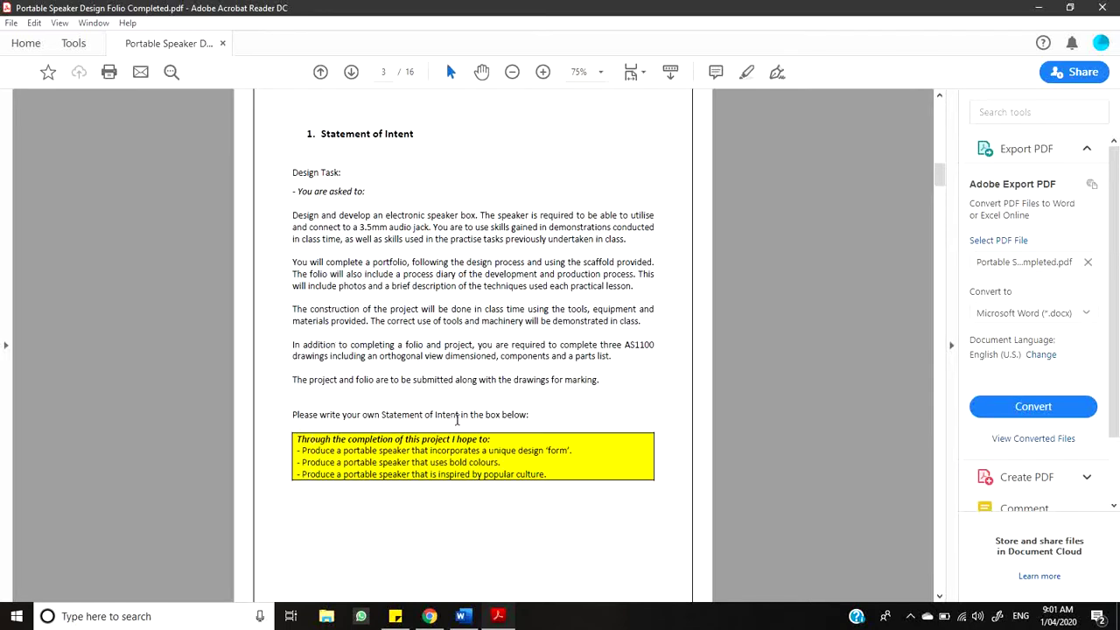
Go to the completed folio's Research section and view the Existing Designs PMI table.
{"action": "scroll", "coordinate": [388, 307], "scroll_direction": "down", "scroll_amount": 8}
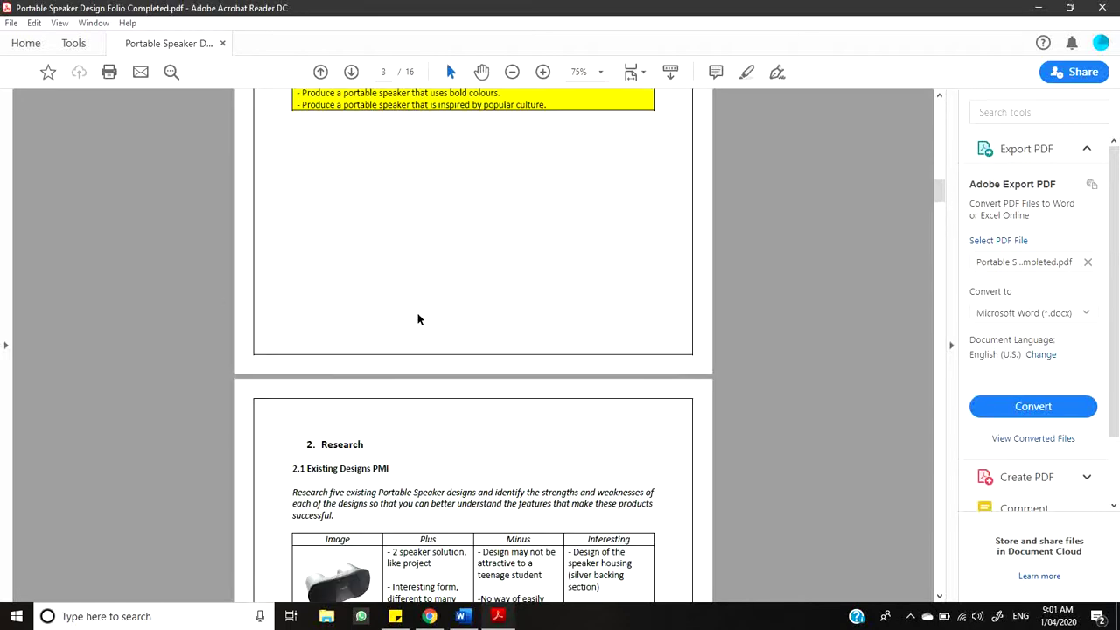
{"action": "scroll", "coordinate": [418, 319], "scroll_direction": "down", "scroll_amount": 4}
{"action": "scroll", "coordinate": [418, 320], "scroll_direction": "down", "scroll_amount": 2}
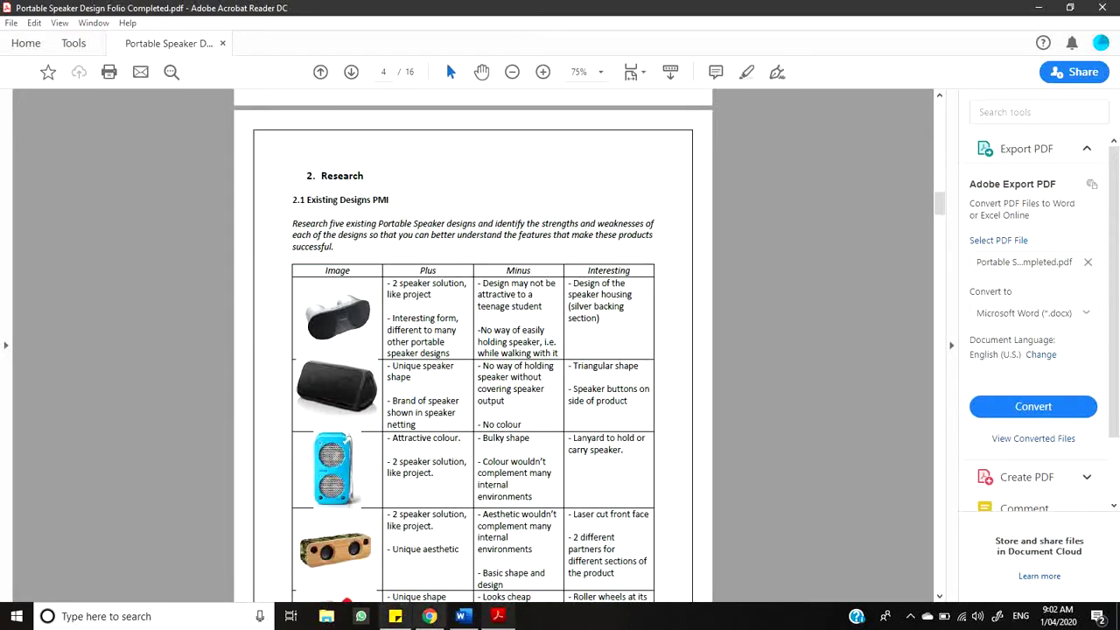
Switch to the Word template and examine the blank PMI table under 2.1 Existing Designs PMI.
{"action": "left_click", "coordinate": [463, 617]}
{"action": "scroll", "coordinate": [499, 368], "scroll_direction": "down", "scroll_amount": 10}
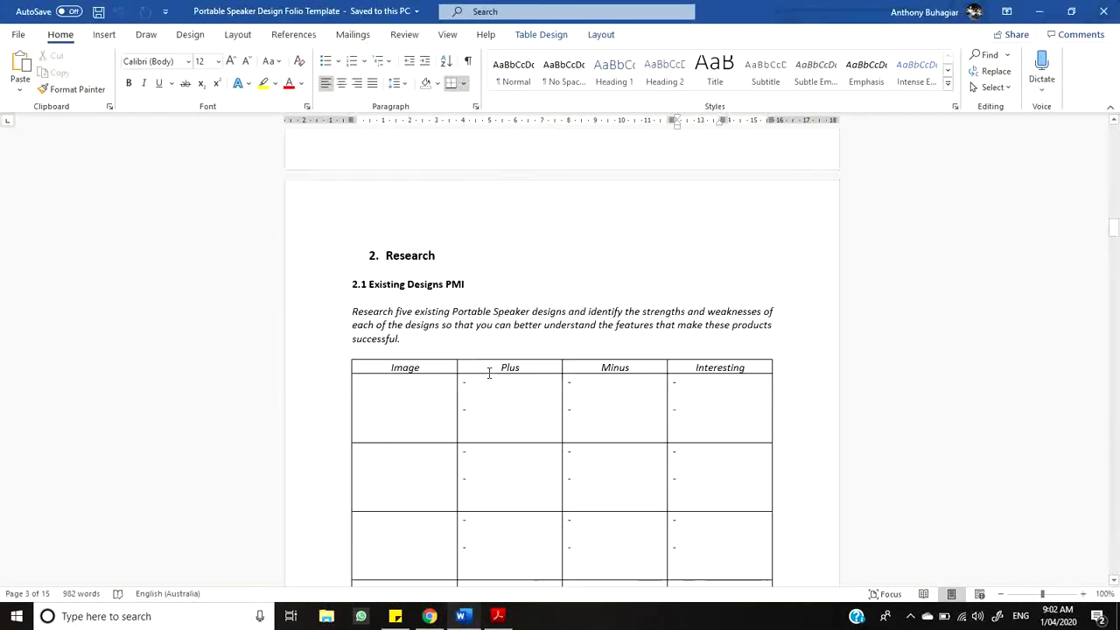
{"action": "scroll", "coordinate": [488, 373], "scroll_direction": "down", "scroll_amount": 3}
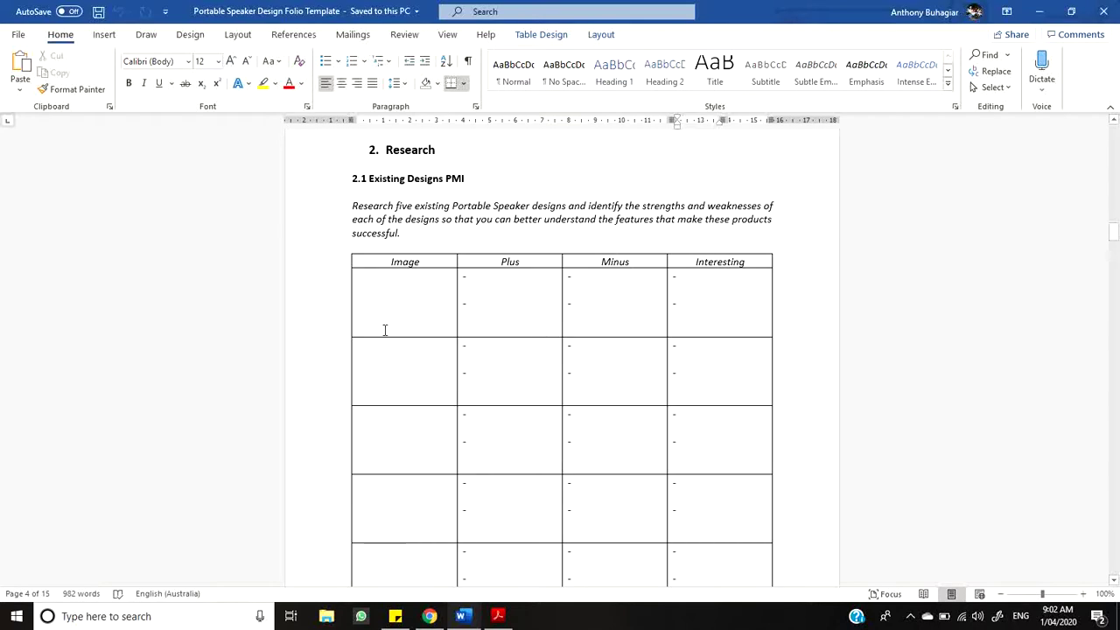
{"action": "scroll", "coordinate": [379, 437], "scroll_direction": "down", "scroll_amount": 2}
{"action": "scroll", "coordinate": [381, 438], "scroll_direction": "up", "scroll_amount": 1}
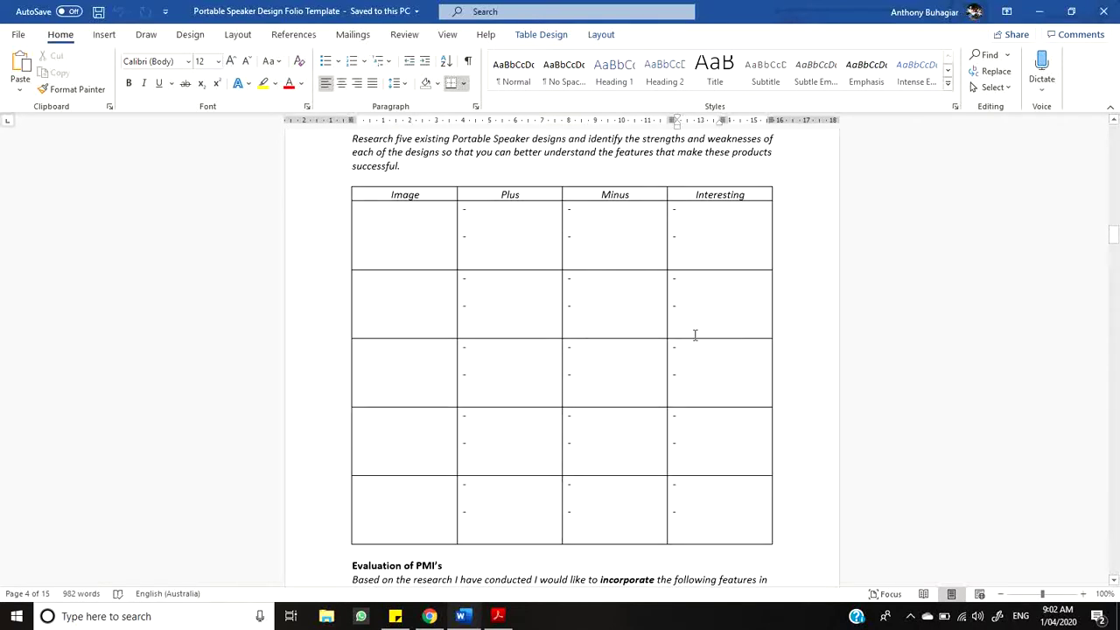
Return to the completed folio in Acrobat Reader and review the filled-in PMI entries for the five speakers.
{"action": "mouse_move", "coordinate": [497, 615]}
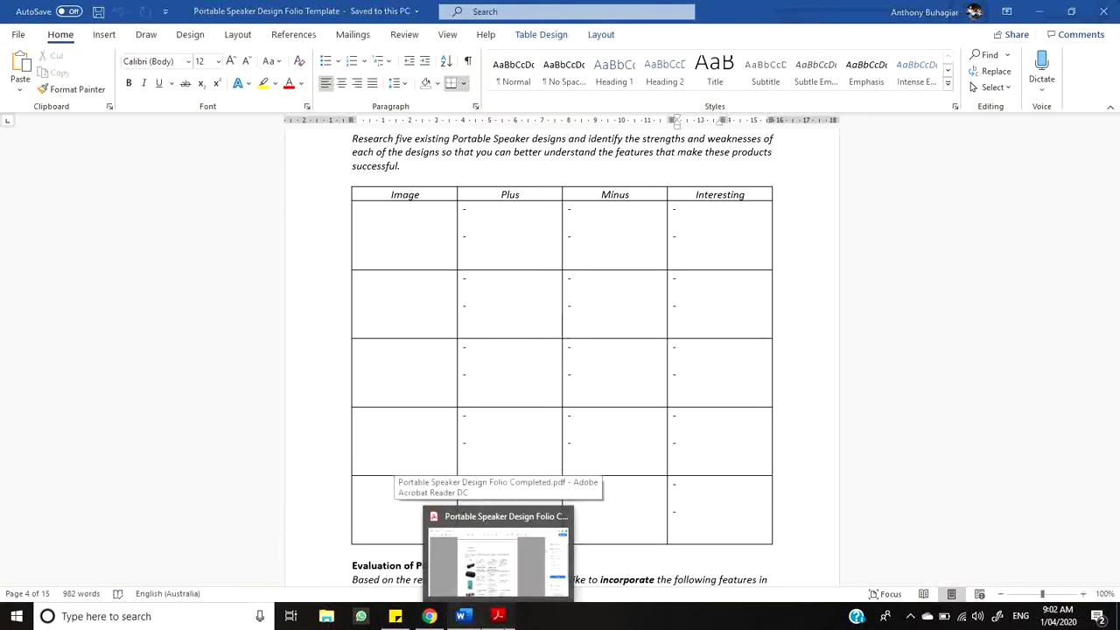
{"action": "left_click", "coordinate": [444, 509]}
{"action": "scroll", "coordinate": [472, 371], "scroll_direction": "down", "scroll_amount": 1}
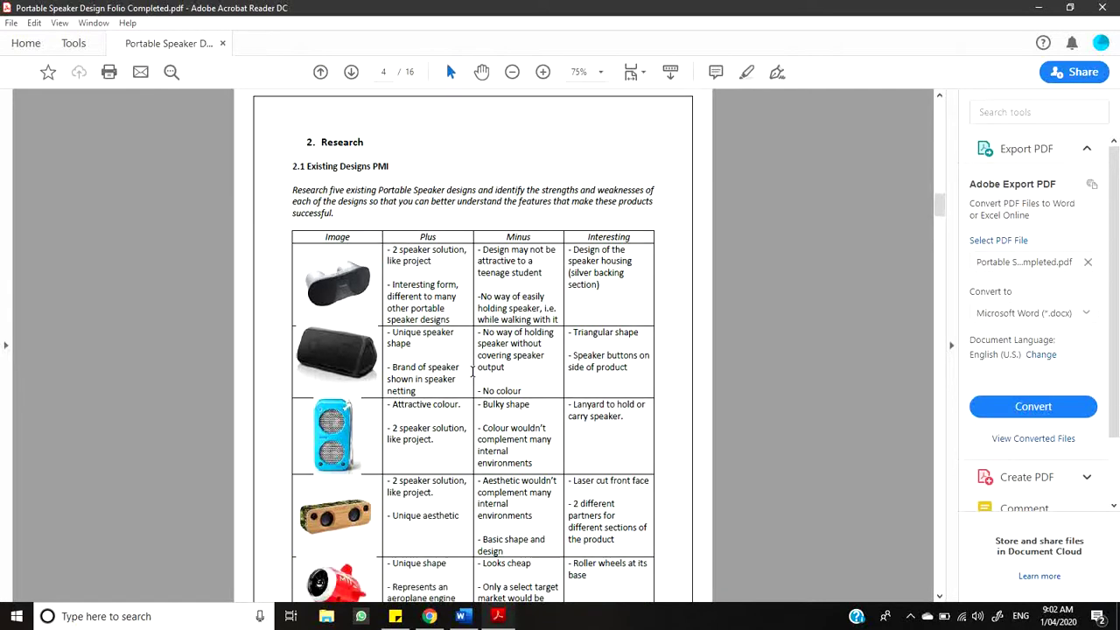
{"action": "scroll", "coordinate": [405, 312], "scroll_direction": "down", "scroll_amount": 1}
{"action": "scroll", "coordinate": [366, 322], "scroll_direction": "down", "scroll_amount": 2}
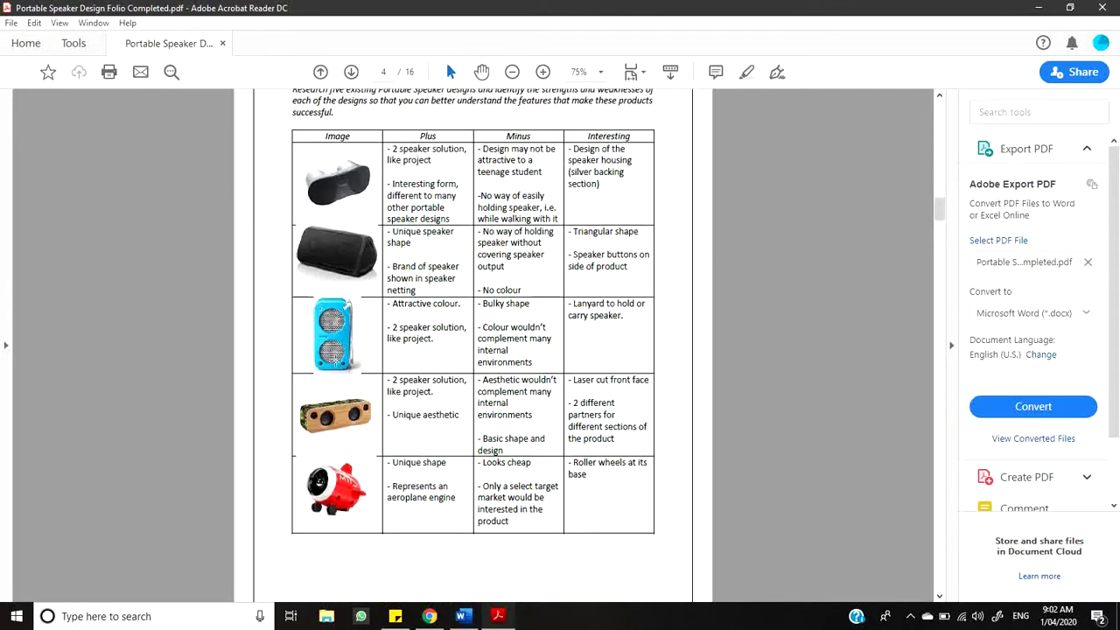
{"action": "scroll", "coordinate": [331, 369], "scroll_direction": "up", "scroll_amount": 1}
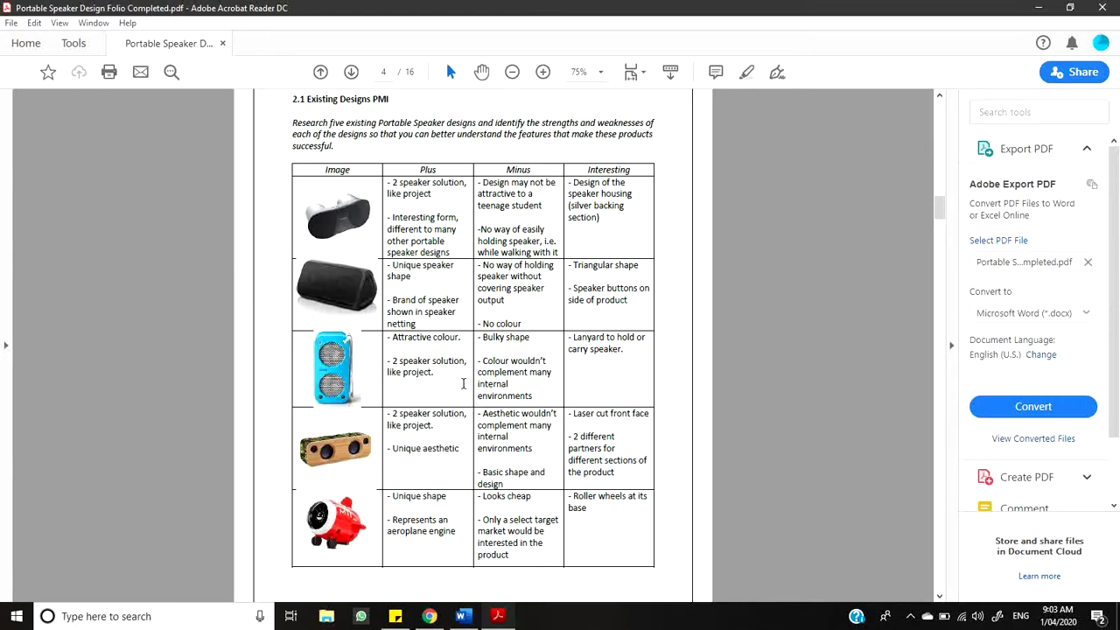
Review the completed folio's Evaluation of PMI's features to incorporate and exclude against the entries in the Existing Designs PMI table.
{"action": "scroll", "coordinate": [462, 381], "scroll_direction": "down", "scroll_amount": 3}
{"action": "scroll", "coordinate": [462, 381], "scroll_direction": "down", "scroll_amount": 9}
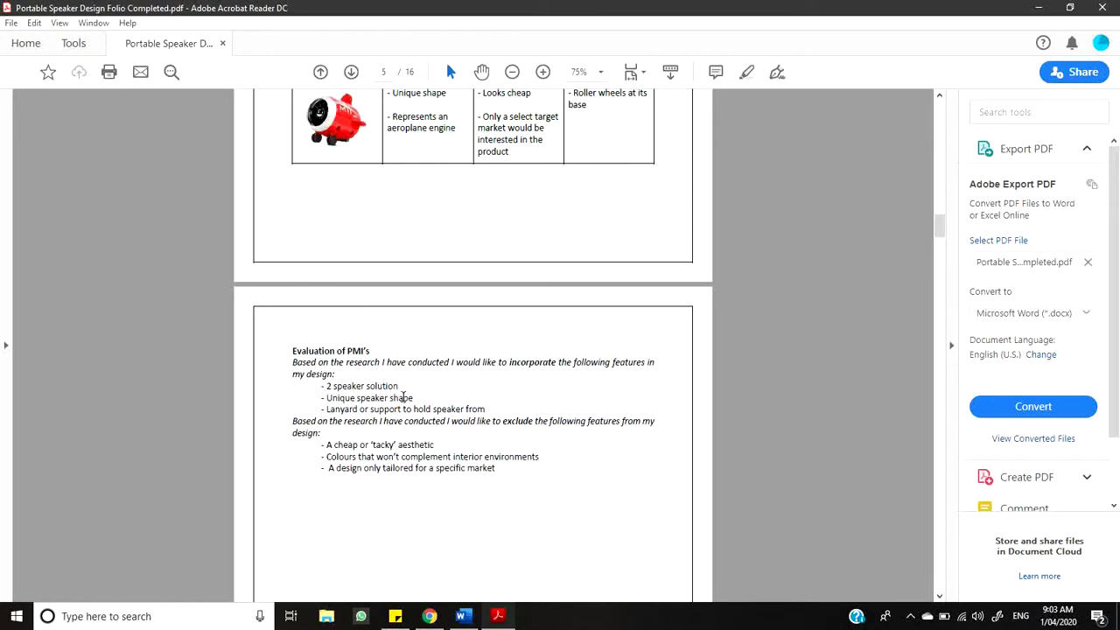
{"action": "scroll", "coordinate": [398, 404], "scroll_direction": "up", "scroll_amount": 11}
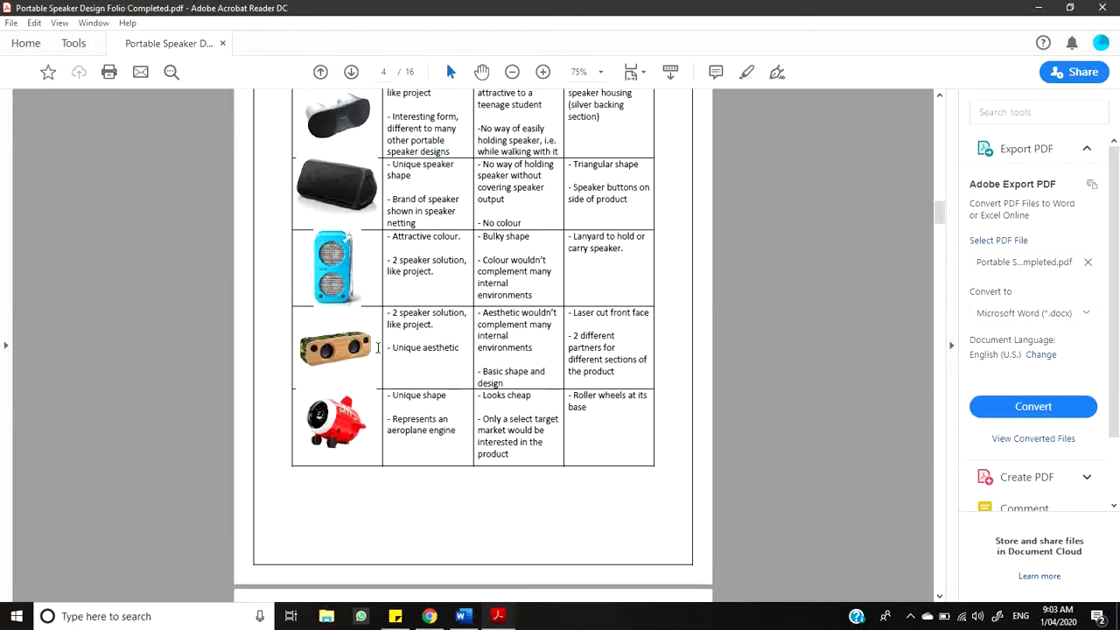
{"action": "scroll", "coordinate": [513, 252], "scroll_direction": "down", "scroll_amount": 8}
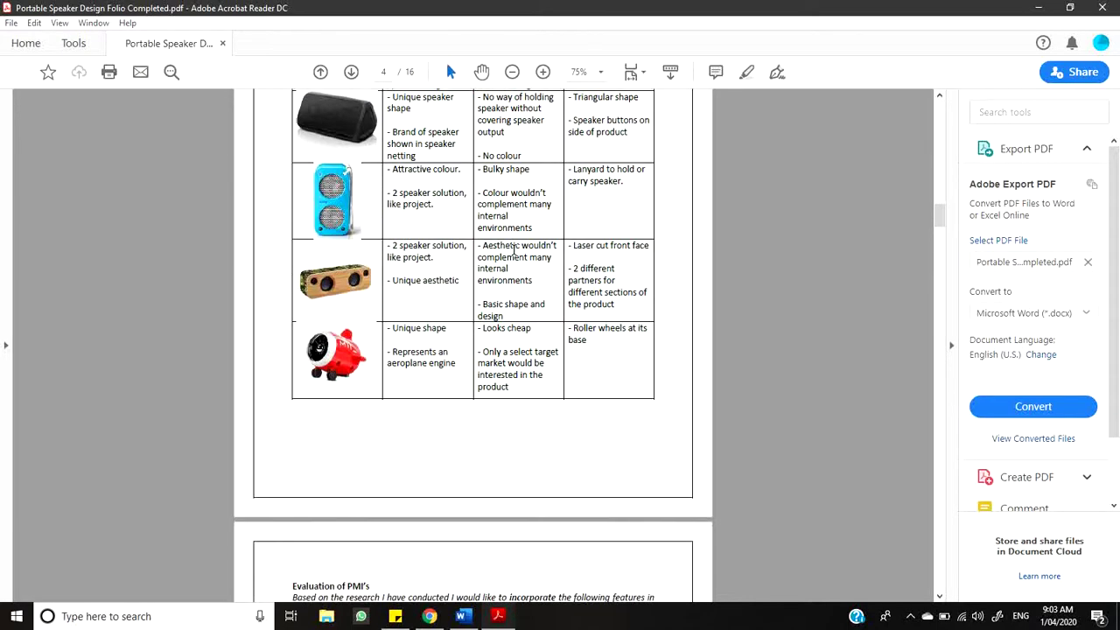
{"action": "scroll", "coordinate": [514, 258], "scroll_direction": "down", "scroll_amount": 2}
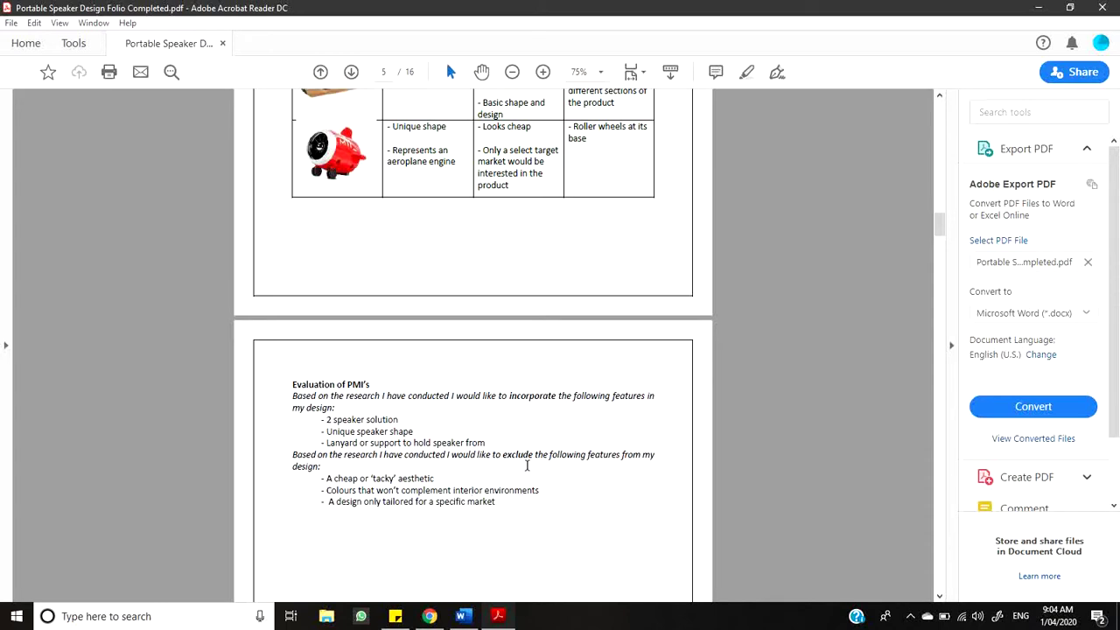
{"action": "scroll", "coordinate": [526, 467], "scroll_direction": "down", "scroll_amount": 4}
{"action": "scroll", "coordinate": [527, 471], "scroll_direction": "up", "scroll_amount": 5}
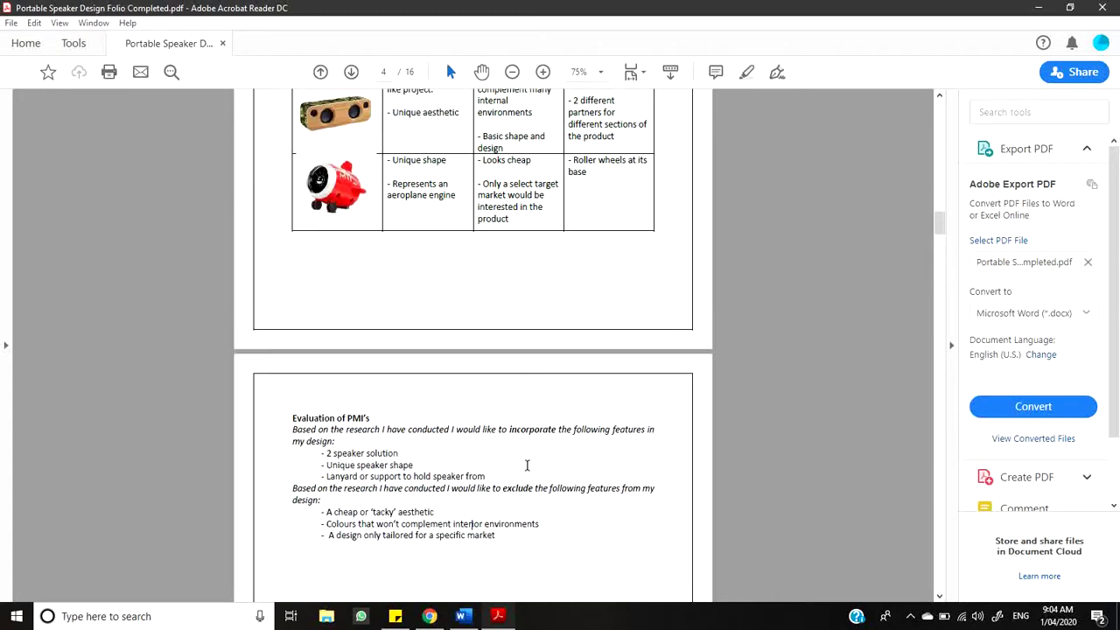
{"action": "scroll", "coordinate": [527, 466], "scroll_direction": "up", "scroll_amount": 8}
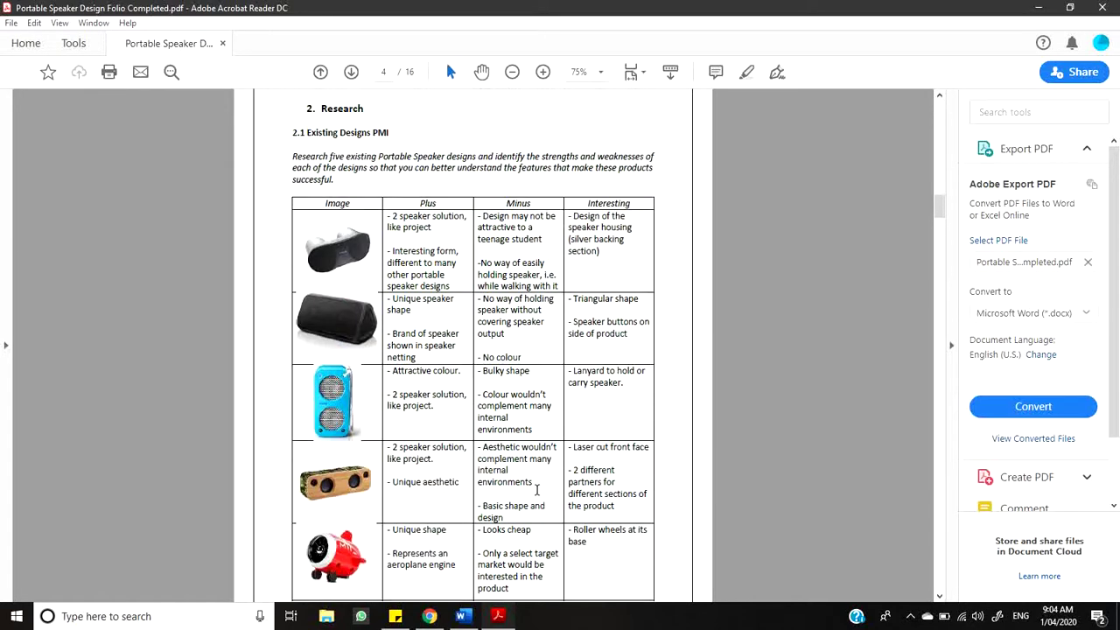
{"action": "scroll", "coordinate": [437, 425], "scroll_direction": "down", "scroll_amount": 1}
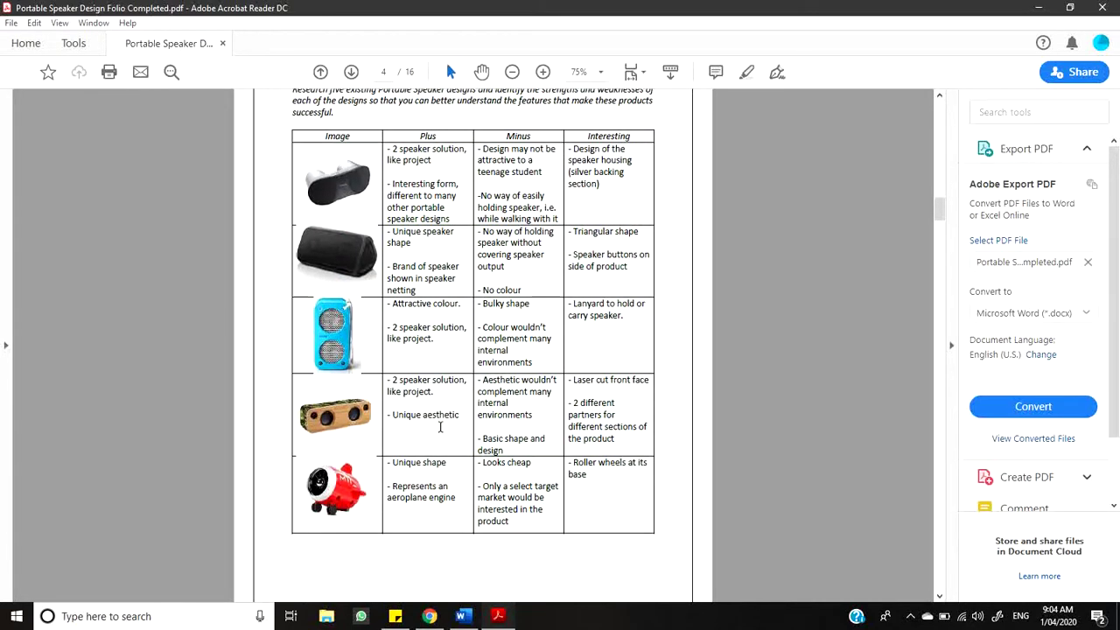
Switch to the Word template and examine the blank Evaluation of PMI's lists and the Design Idea boxes under 3.1 Design Ideas.
{"action": "left_click", "coordinate": [463, 616]}
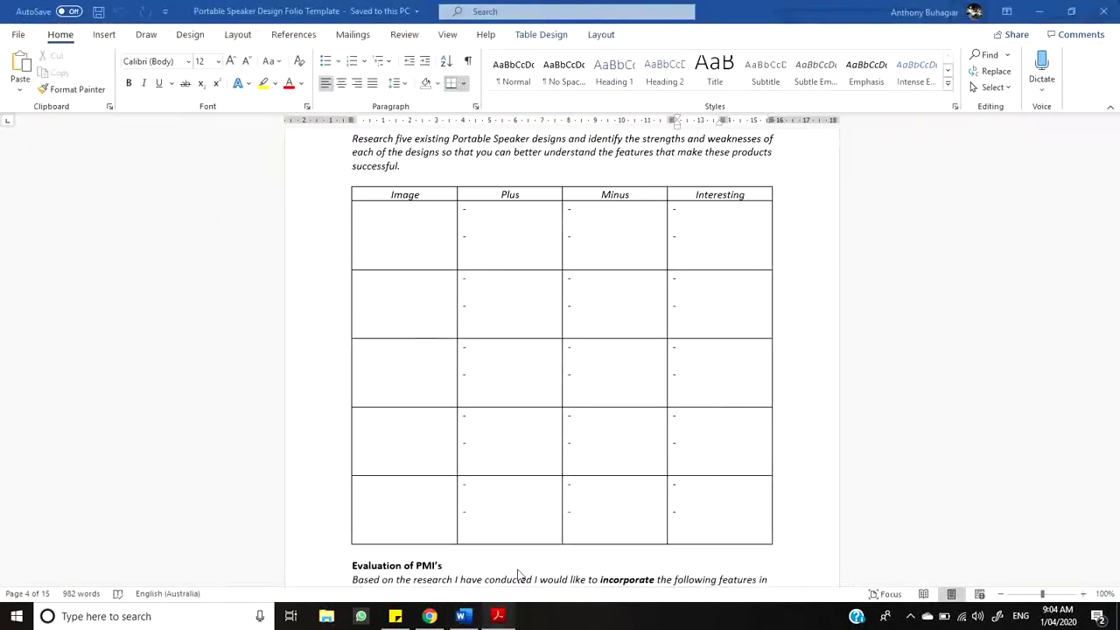
{"action": "scroll", "coordinate": [541, 490], "scroll_direction": "down", "scroll_amount": 6}
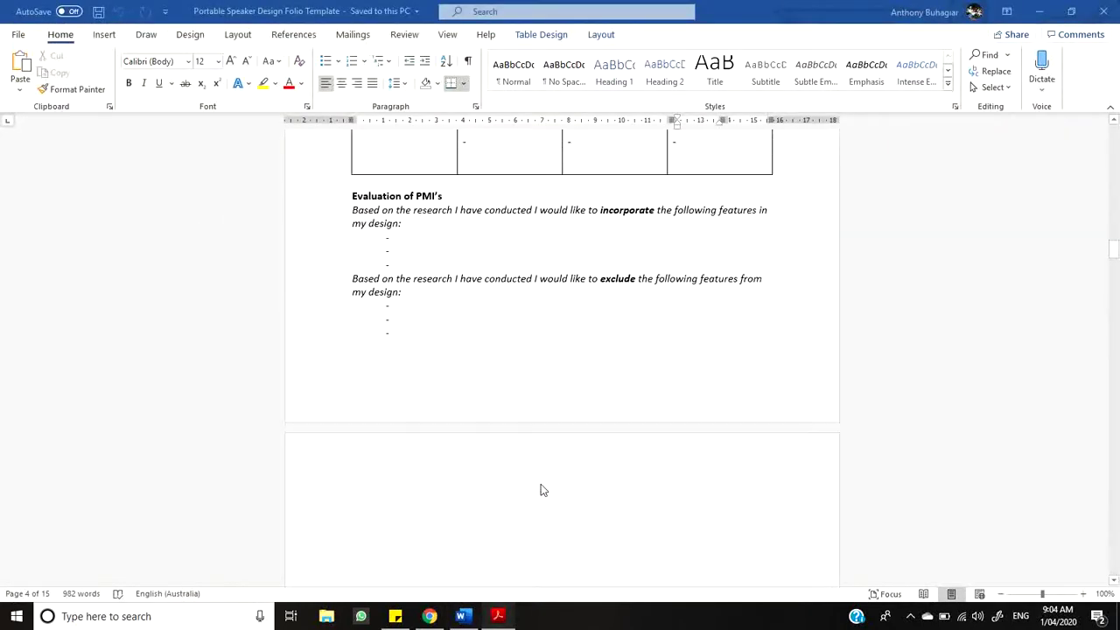
{"action": "scroll", "coordinate": [541, 488], "scroll_direction": "down", "scroll_amount": 10}
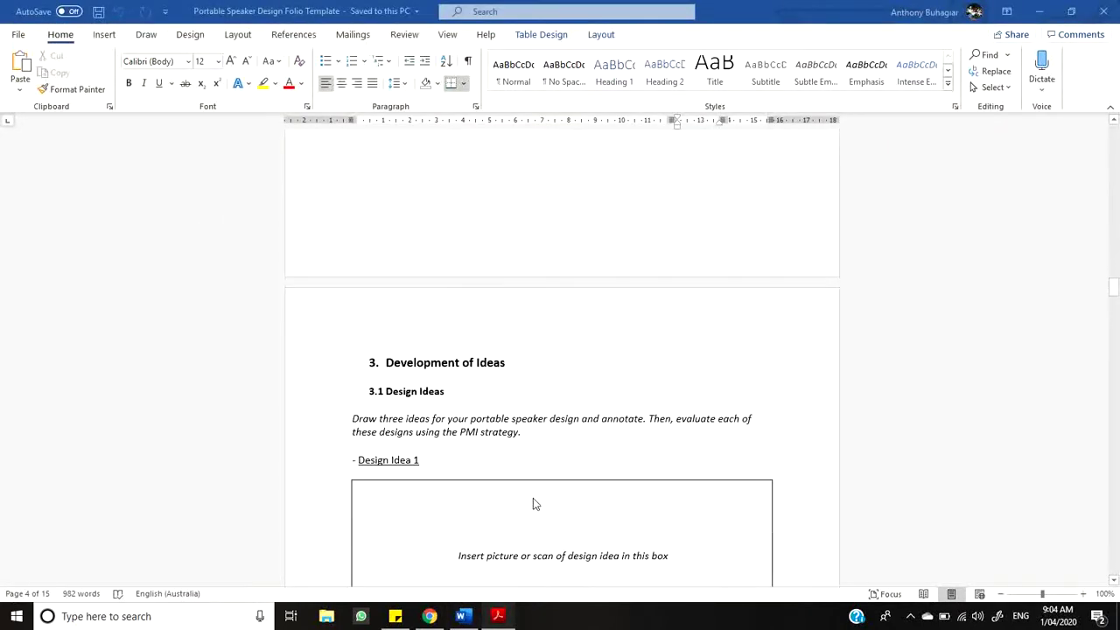
{"action": "scroll", "coordinate": [535, 504], "scroll_direction": "down", "scroll_amount": 1}
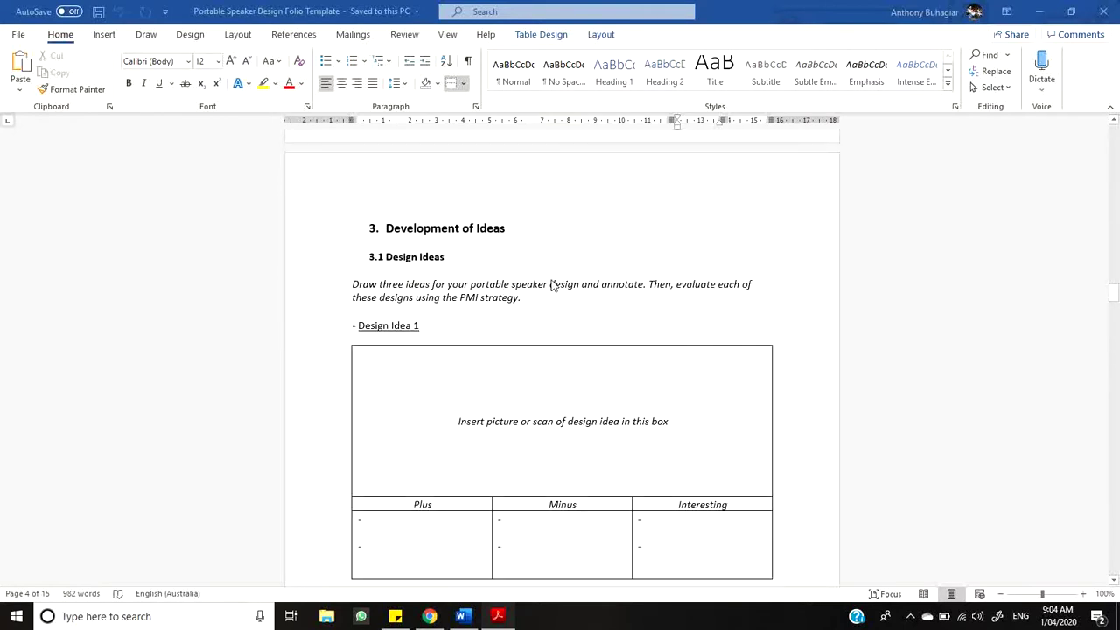
{"action": "scroll", "coordinate": [504, 470], "scroll_direction": "down", "scroll_amount": 2}
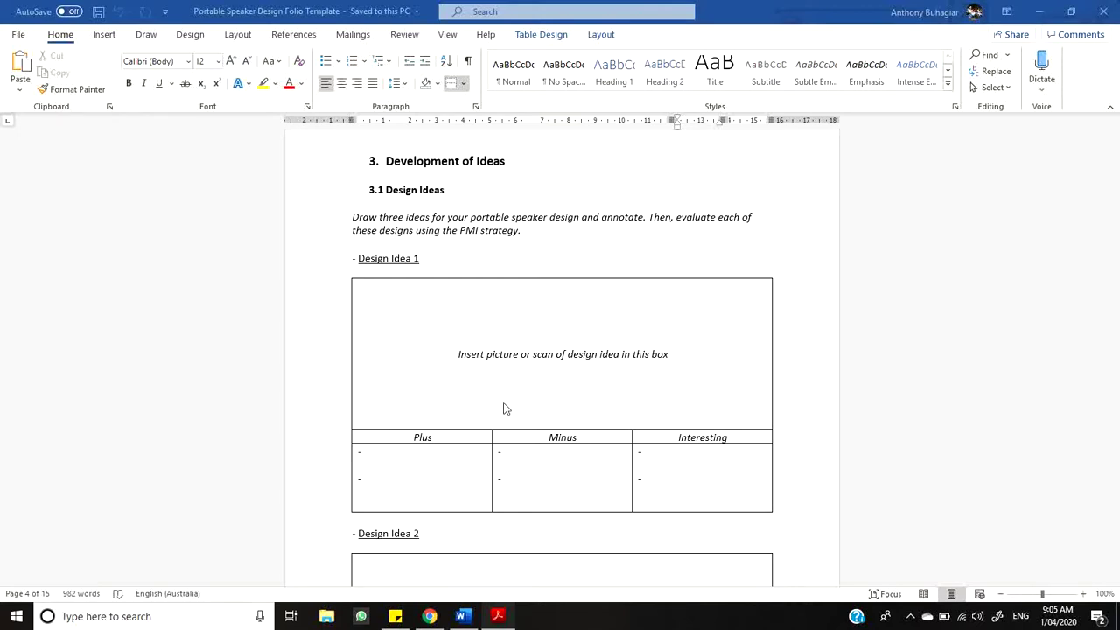
{"action": "scroll", "coordinate": [505, 410], "scroll_direction": "down", "scroll_amount": 3}
{"action": "scroll", "coordinate": [507, 409], "scroll_direction": "down", "scroll_amount": 20}
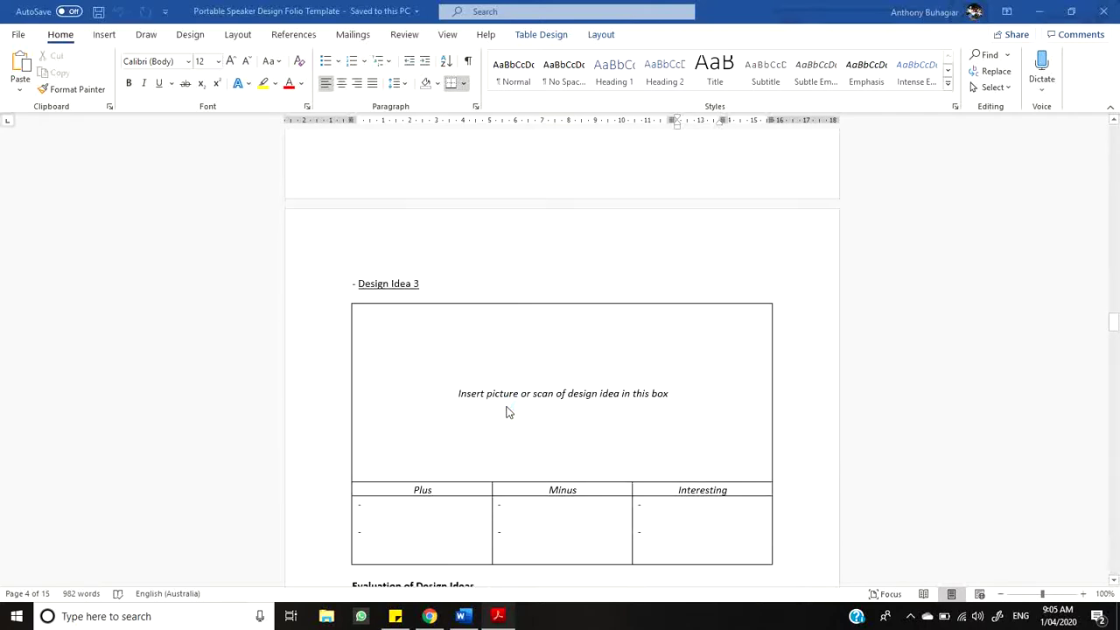
{"action": "scroll", "coordinate": [507, 409], "scroll_direction": "up", "scroll_amount": 15}
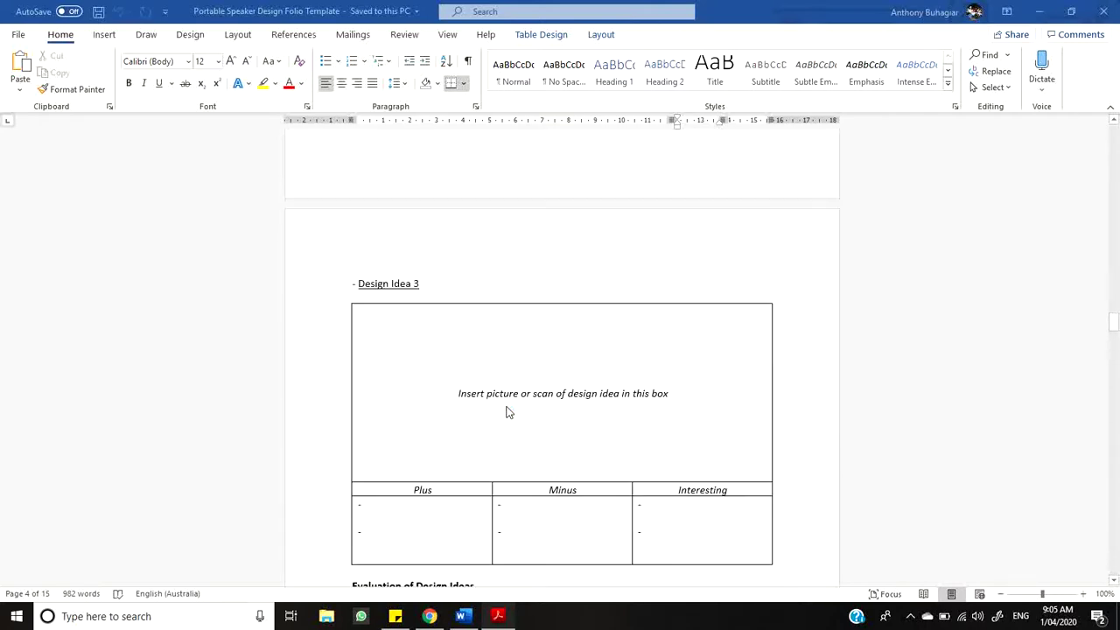
Return to the completed folio in Acrobat Reader and go to Design Idea 1 under 3.1 Design Ideas.
{"action": "left_click", "coordinate": [497, 616]}
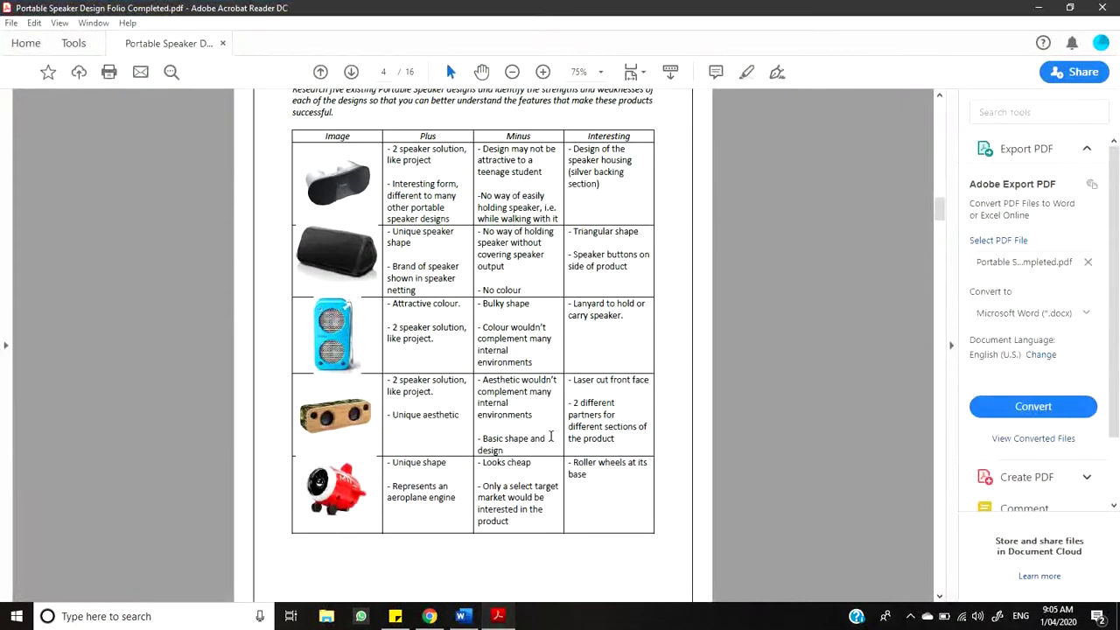
{"action": "scroll", "coordinate": [554, 435], "scroll_direction": "down", "scroll_amount": 4}
{"action": "scroll", "coordinate": [553, 433], "scroll_direction": "down", "scroll_amount": 10}
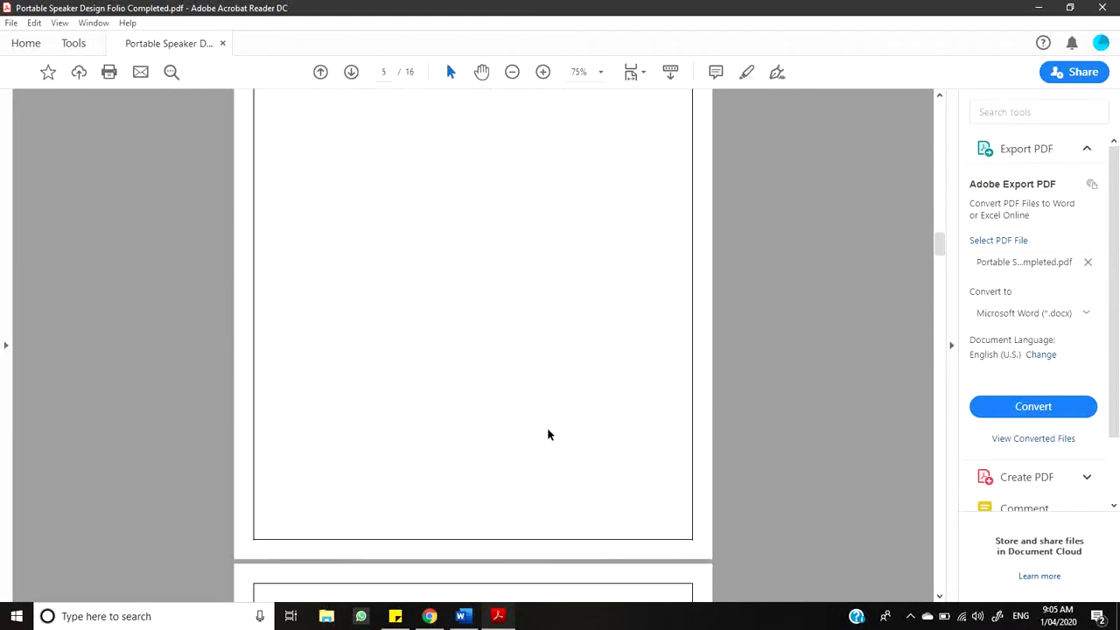
{"action": "scroll", "coordinate": [547, 429], "scroll_direction": "down", "scroll_amount": 5}
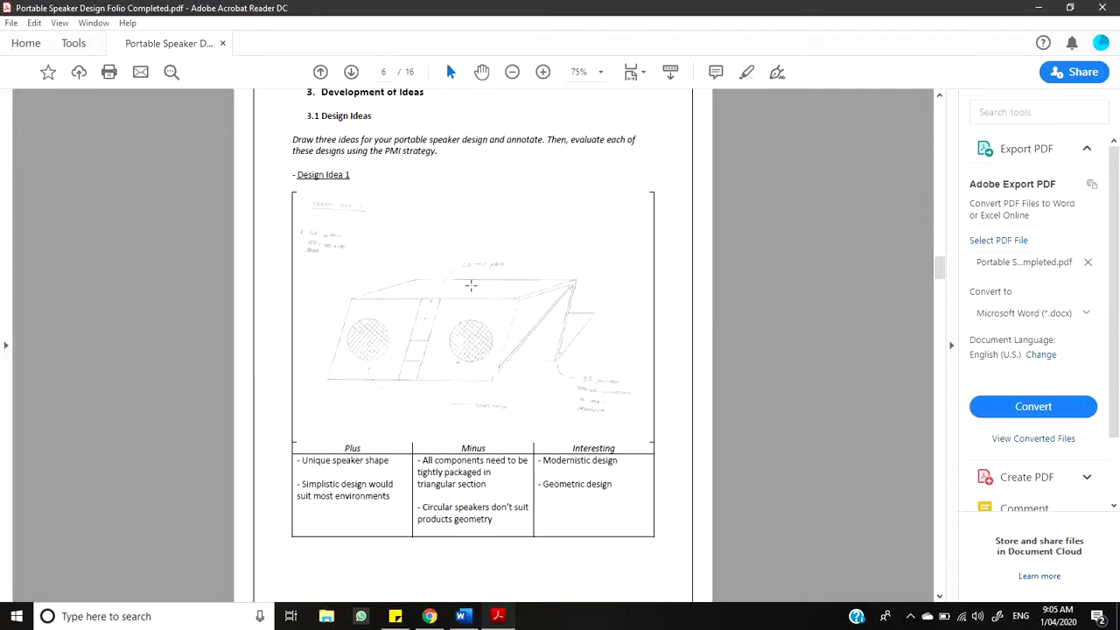
{"action": "scroll", "coordinate": [464, 271], "scroll_direction": "up", "scroll_amount": 1}
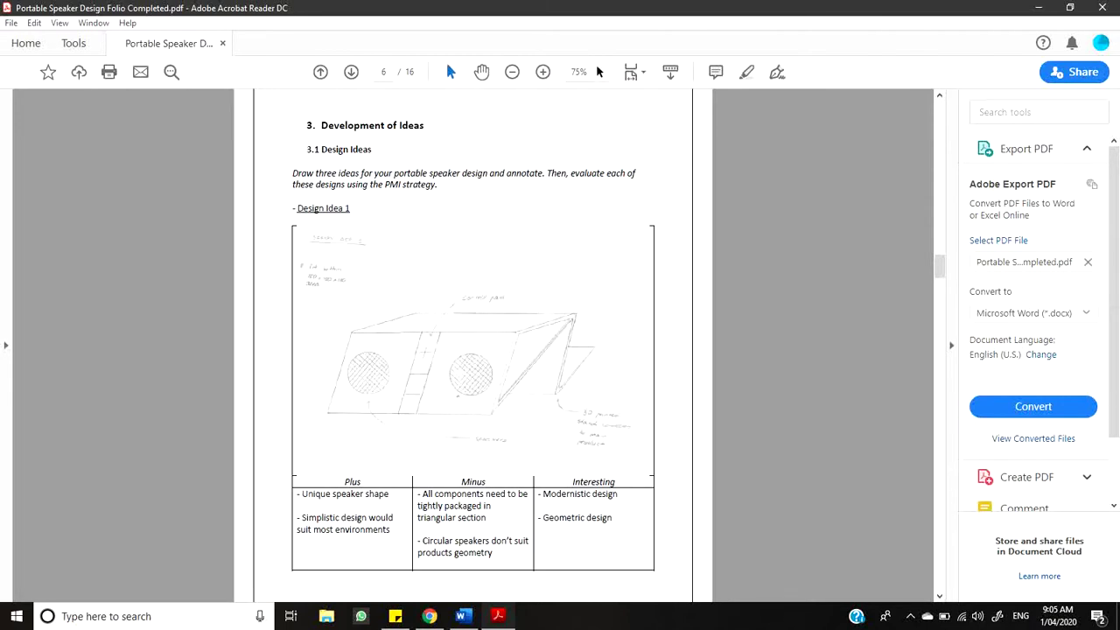
Enlarge the page view to 125% and examine the annotated Design Idea 1 sketch.
{"action": "left_click", "coordinate": [542, 72]}
{"action": "left_click", "coordinate": [542, 72]}
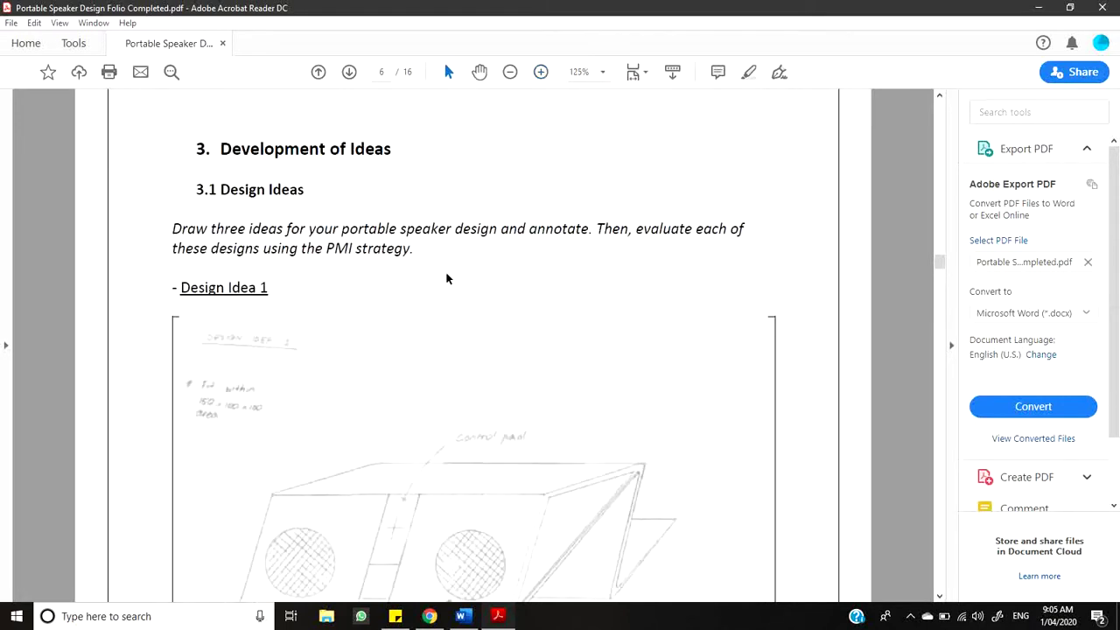
{"action": "scroll", "coordinate": [439, 285], "scroll_direction": "down", "scroll_amount": 4}
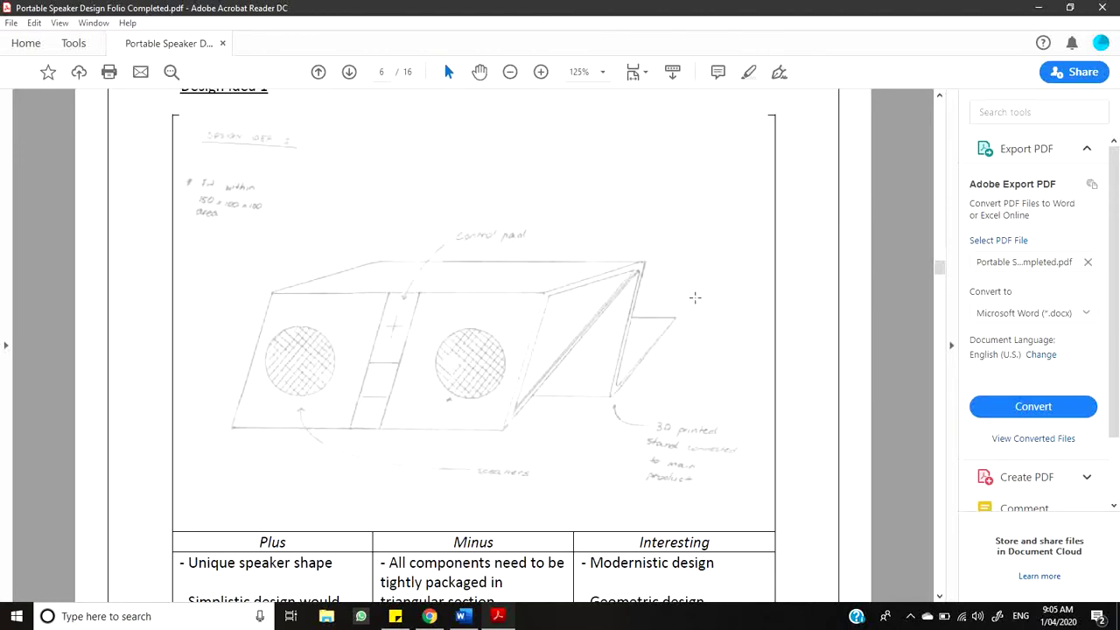
{"action": "scroll", "coordinate": [533, 374], "scroll_direction": "down", "scroll_amount": 1}
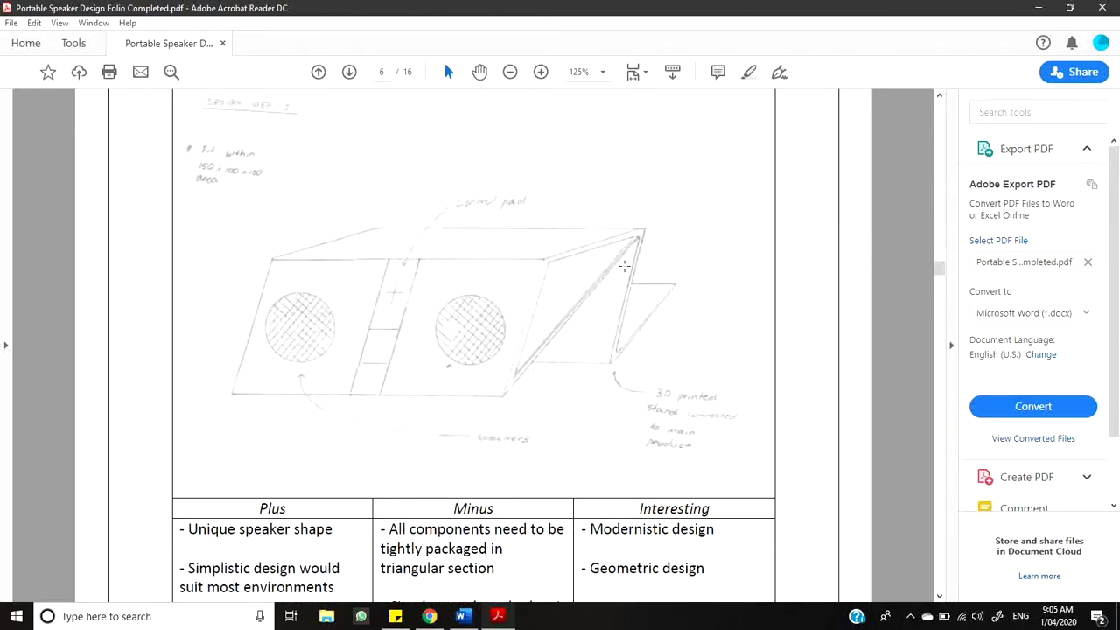
Review the Design Idea 2 and 3 sketches with their PMI tables, then view the Evaluation of Design Ideas at 75% zoom.
{"action": "scroll", "coordinate": [675, 288], "scroll_direction": "down", "scroll_amount": 15}
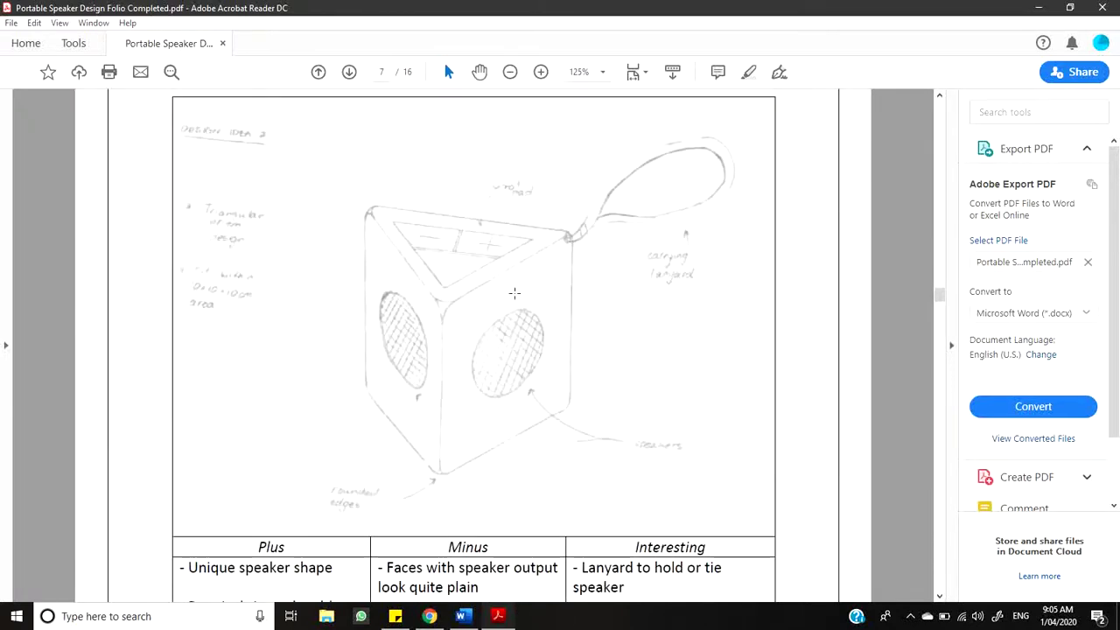
{"action": "scroll", "coordinate": [525, 378], "scroll_direction": "down", "scroll_amount": 10}
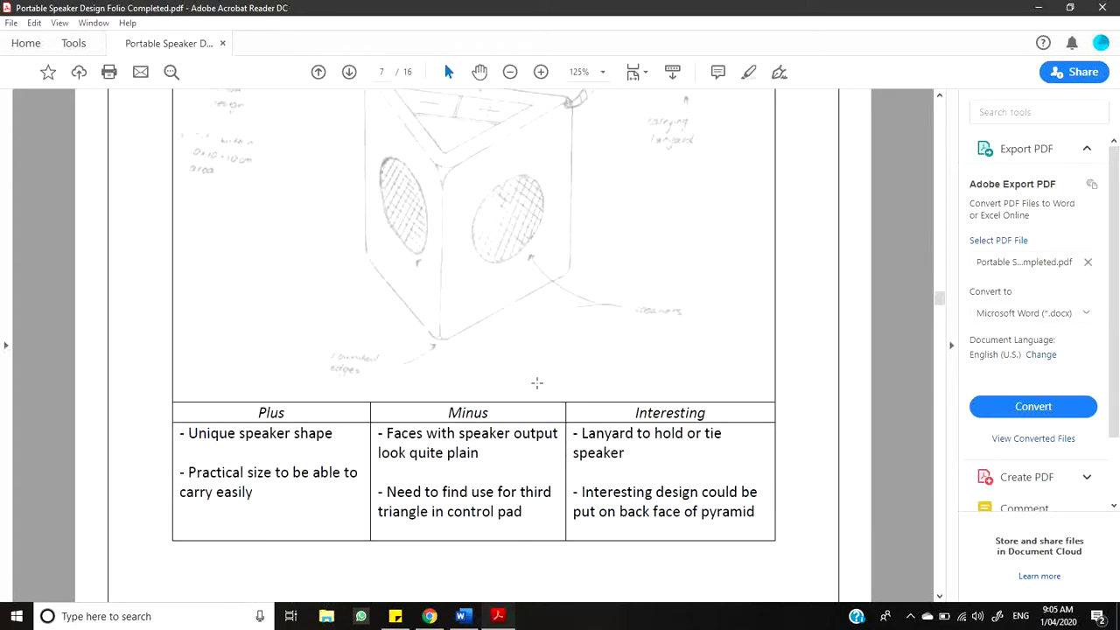
{"action": "scroll", "coordinate": [537, 383], "scroll_direction": "down", "scroll_amount": 5}
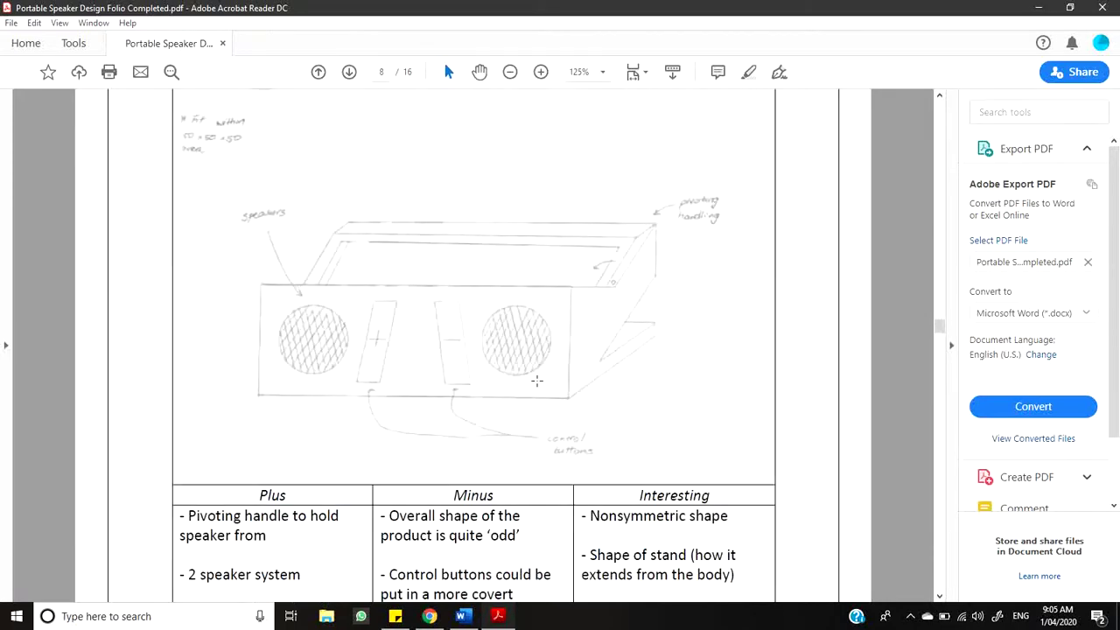
{"action": "scroll", "coordinate": [537, 380], "scroll_direction": "down", "scroll_amount": 2}
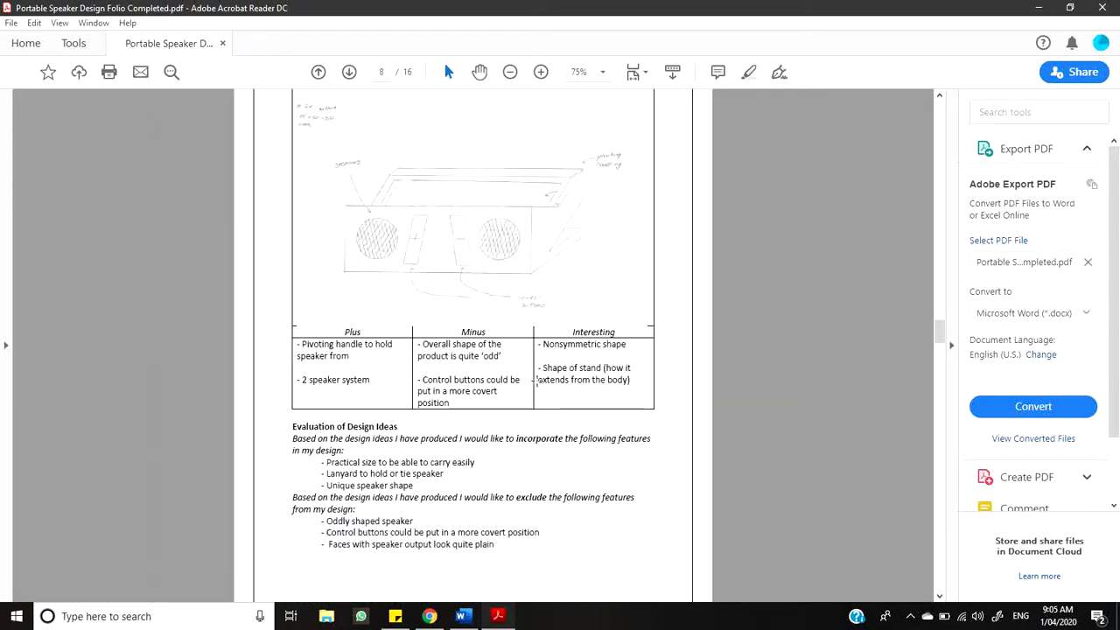
Go back to Design Idea 1 and review its sketch together with its PMI table.
{"action": "scroll", "coordinate": [537, 381], "scroll_direction": "up", "scroll_amount": 15}
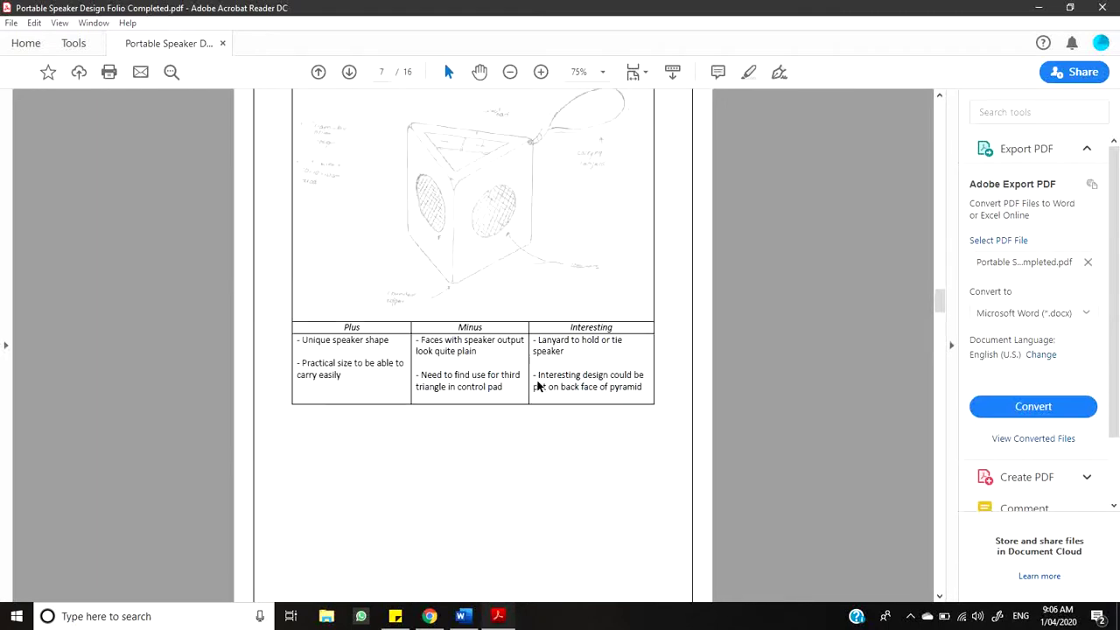
{"action": "scroll", "coordinate": [537, 386], "scroll_direction": "up", "scroll_amount": 4}
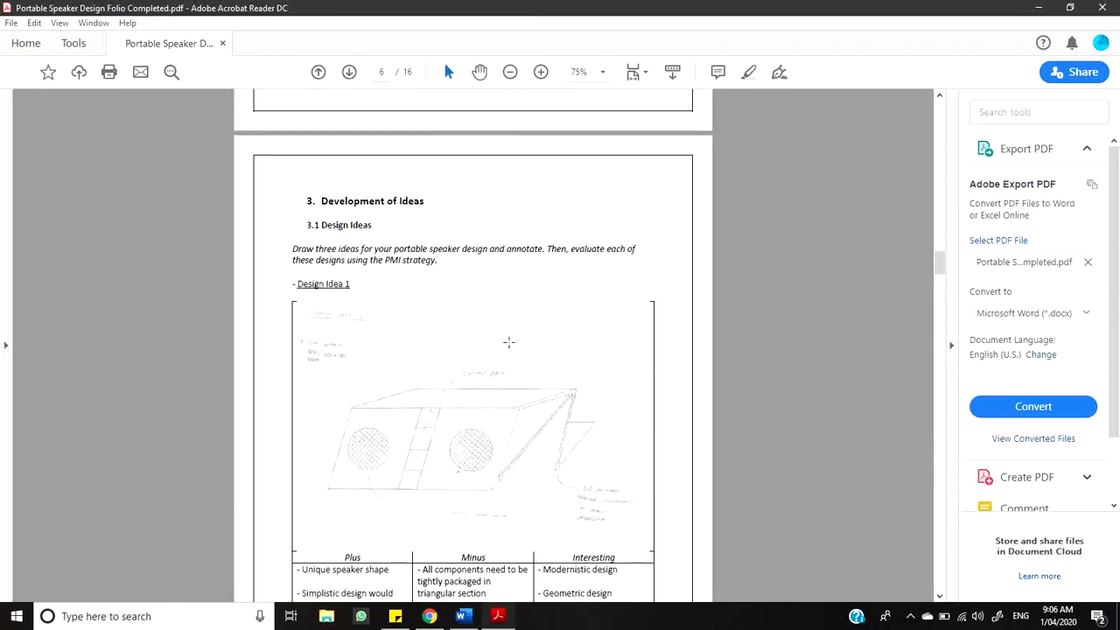
{"action": "scroll", "coordinate": [477, 318], "scroll_direction": "down", "scroll_amount": 2}
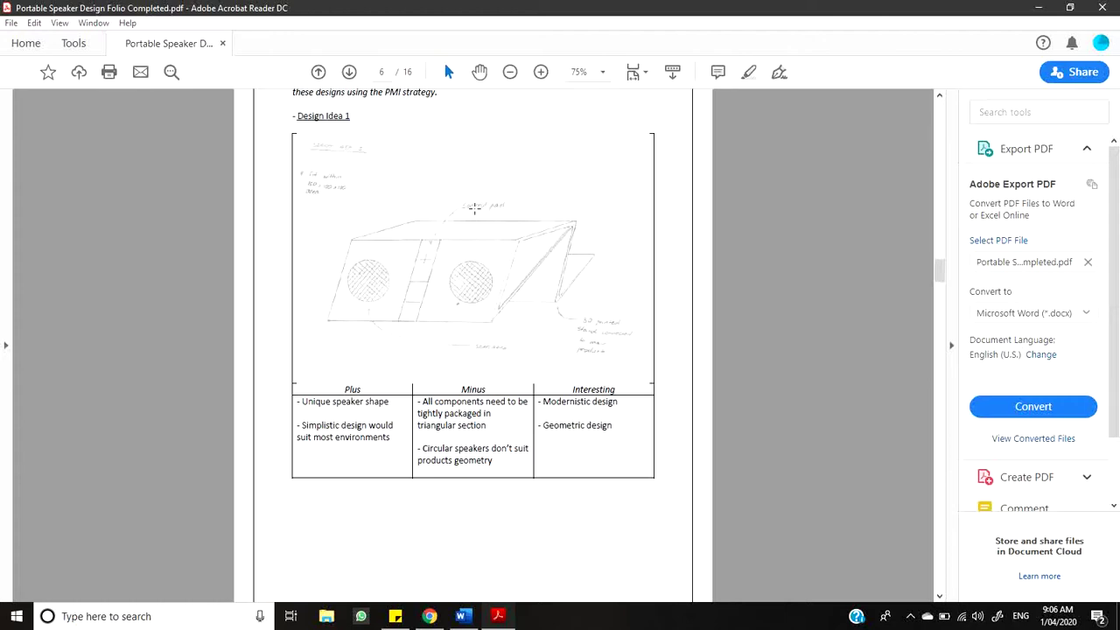
Revisit the highlighted Statement of Intent and the Existing Designs PMI table in the completed folio.
{"action": "scroll", "coordinate": [474, 209], "scroll_direction": "up", "scroll_amount": 5}
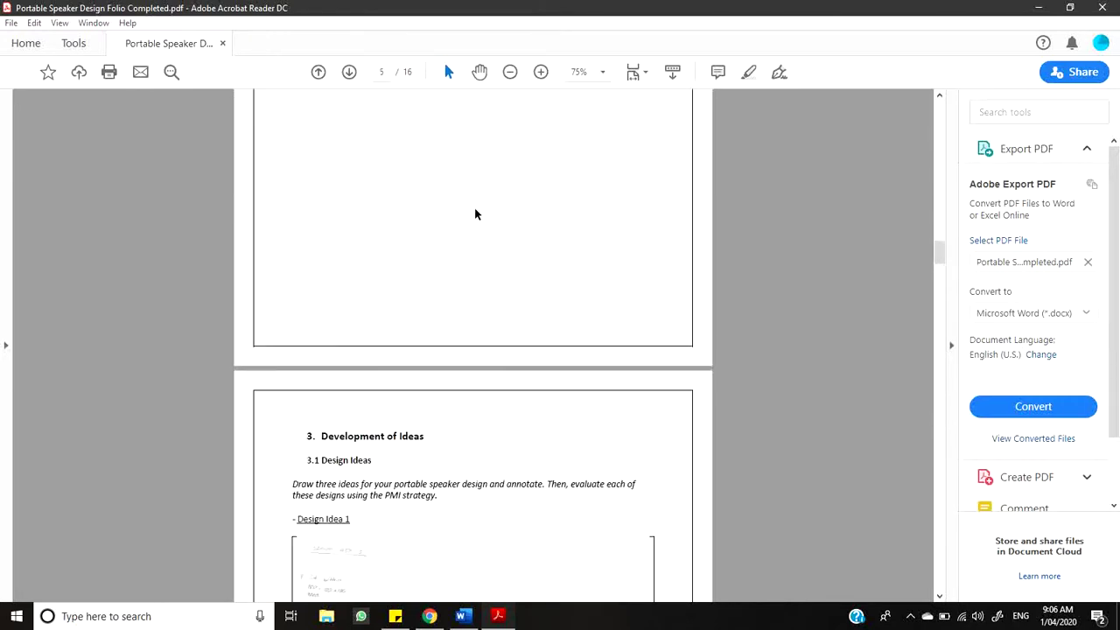
{"action": "scroll", "coordinate": [475, 213], "scroll_direction": "up", "scroll_amount": 10}
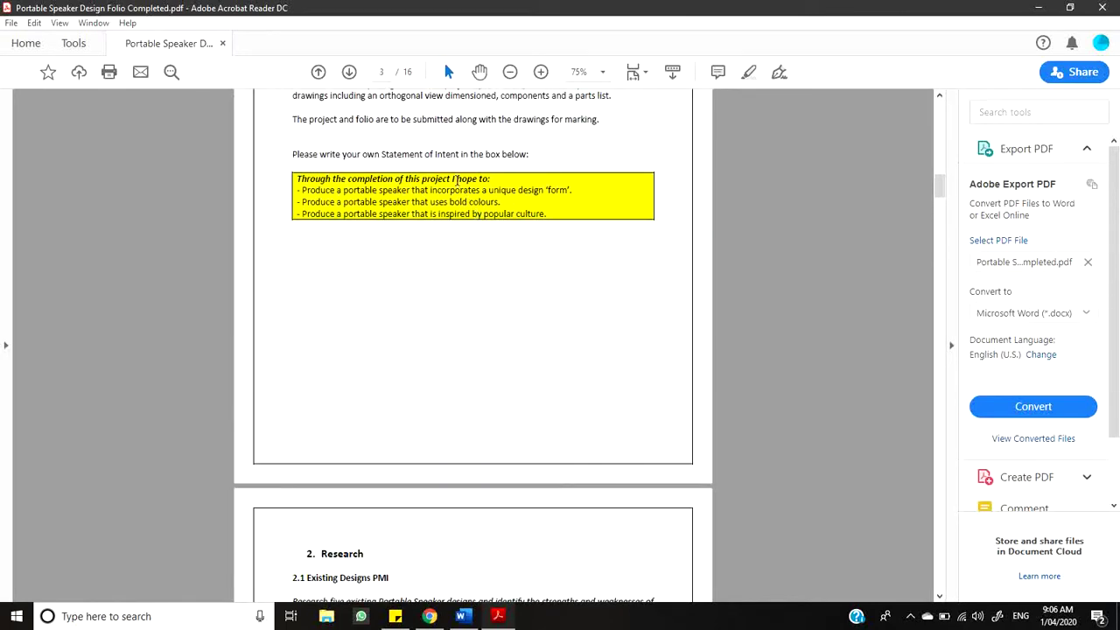
{"action": "scroll", "coordinate": [412, 192], "scroll_direction": "down", "scroll_amount": 5}
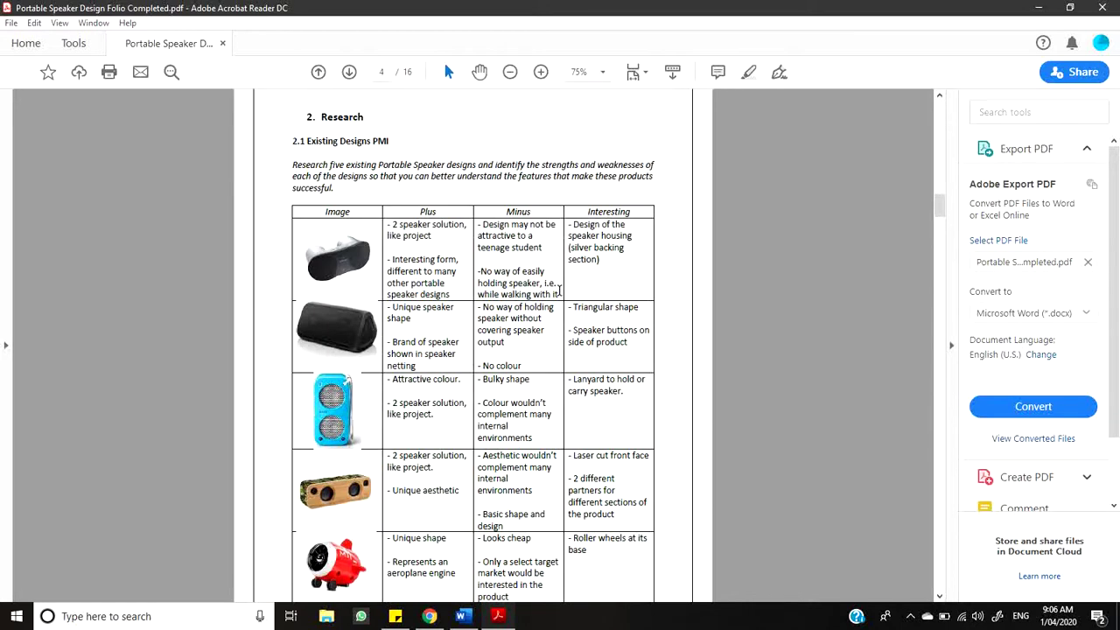
Return to the Development of Ideas section and review the PMI entries for Design Ideas 1 and 2.
{"action": "scroll", "coordinate": [557, 292], "scroll_direction": "down", "scroll_amount": 10}
{"action": "scroll", "coordinate": [551, 301], "scroll_direction": "down", "scroll_amount": 8}
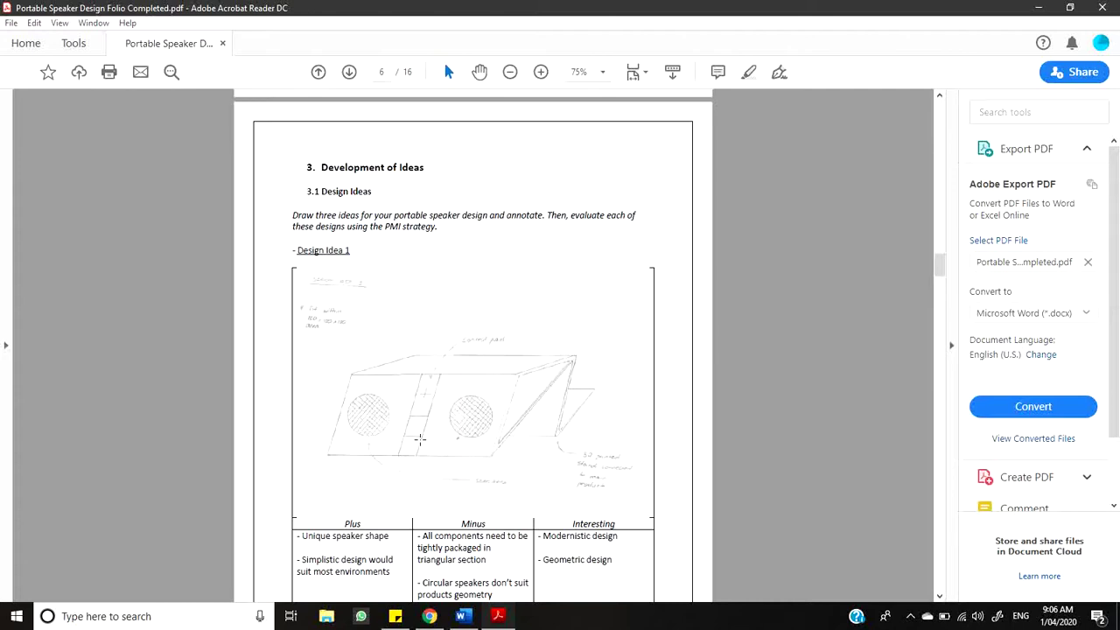
{"action": "scroll", "coordinate": [420, 438], "scroll_direction": "down", "scroll_amount": 5}
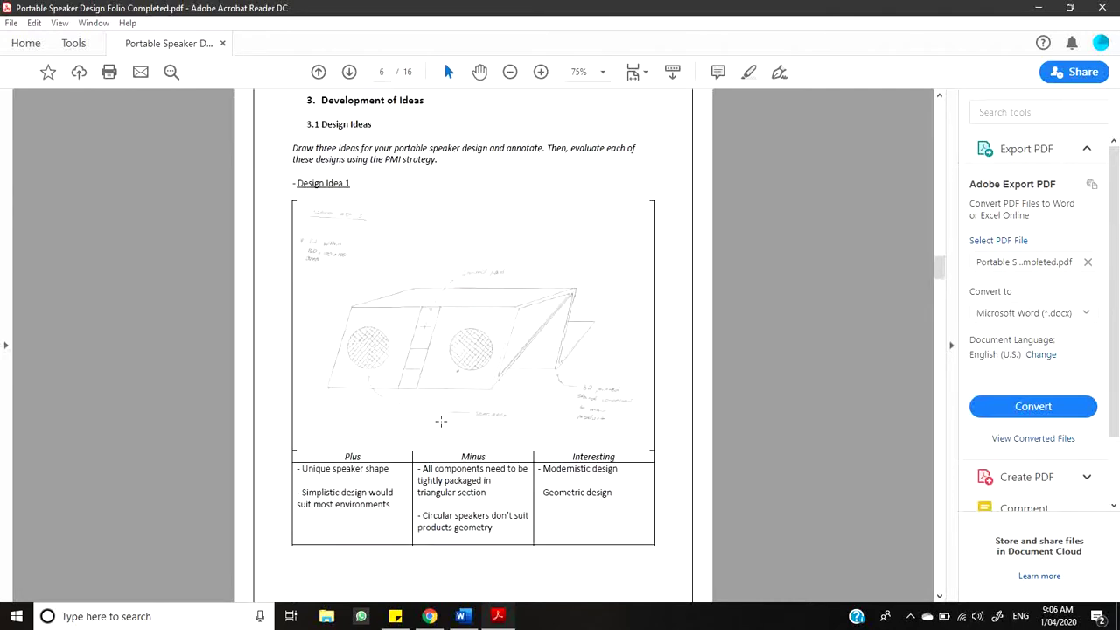
{"action": "scroll", "coordinate": [441, 421], "scroll_direction": "down", "scroll_amount": 14}
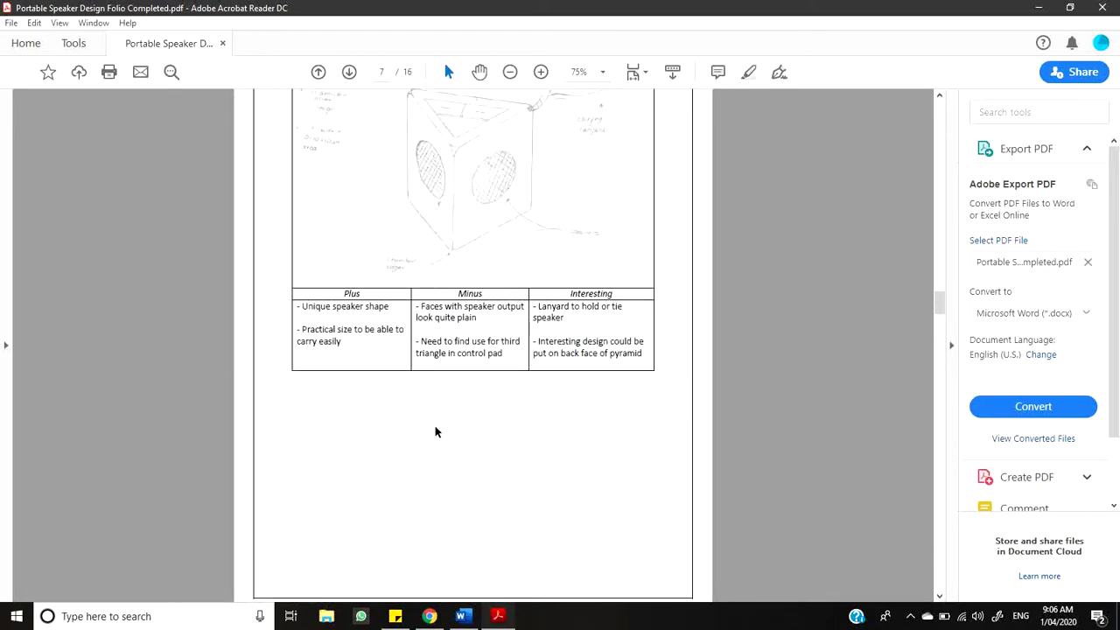
{"action": "scroll", "coordinate": [435, 430], "scroll_direction": "up", "scroll_amount": 2}
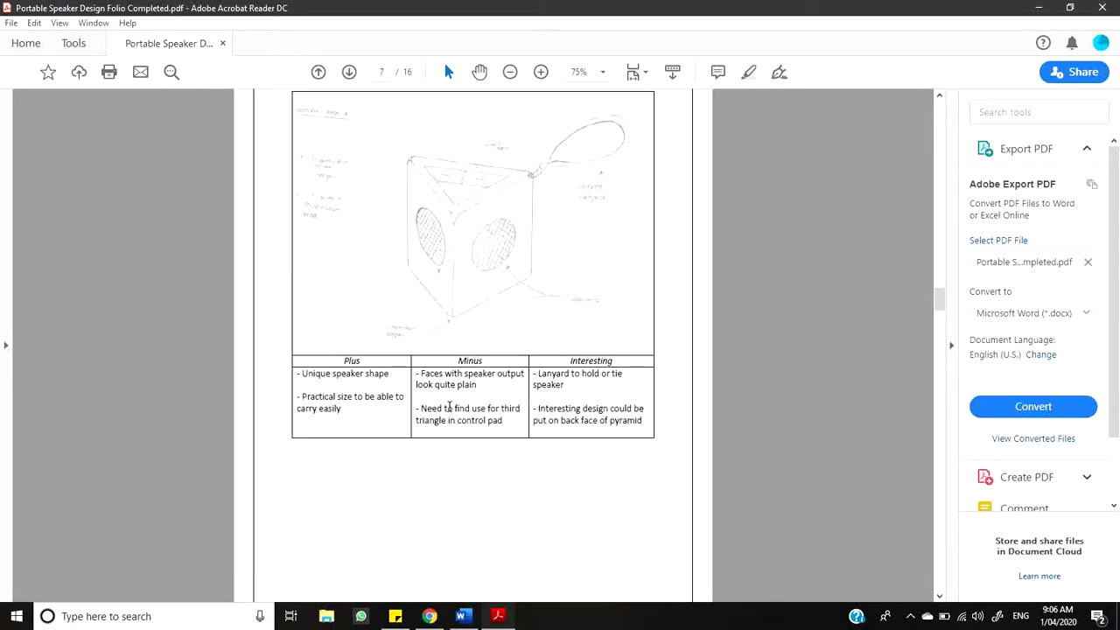
Review the Design Idea 3 sketch and PMI table together with the features to incorporate and exclude in the Evaluation of Design Ideas.
{"action": "scroll", "coordinate": [469, 388], "scroll_direction": "down", "scroll_amount": 15}
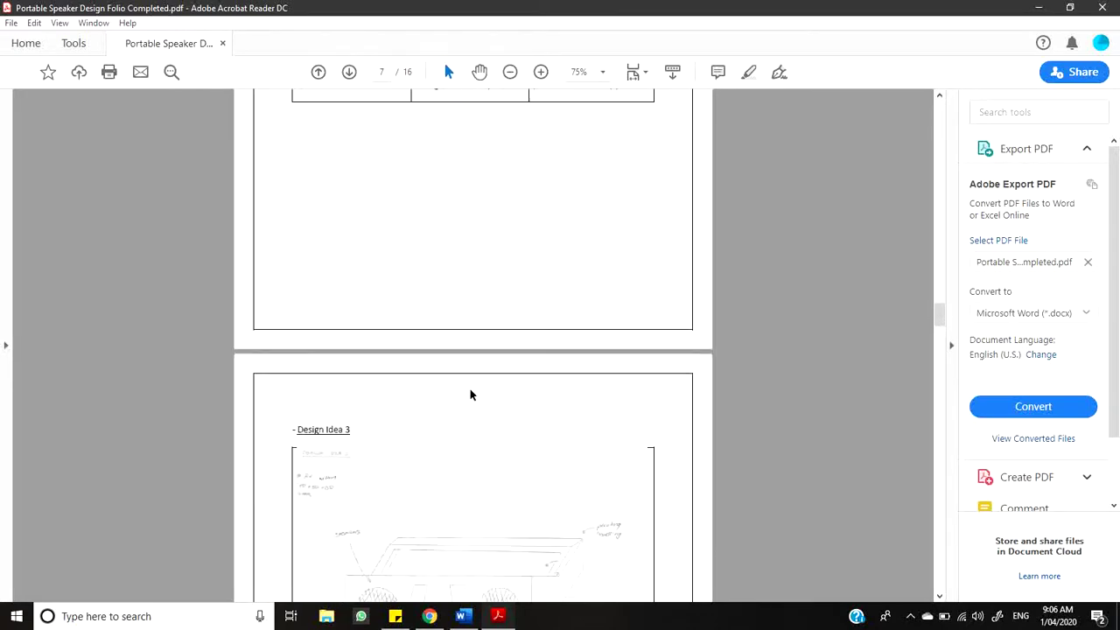
{"action": "scroll", "coordinate": [470, 388], "scroll_direction": "up", "scroll_amount": 1}
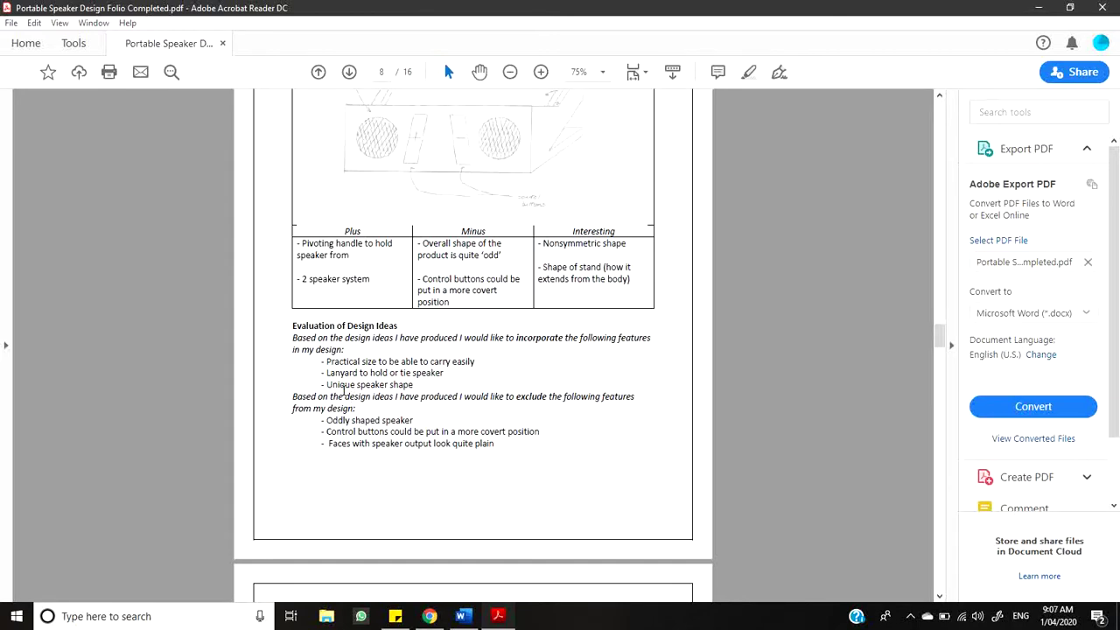
{"action": "scroll", "coordinate": [343, 391], "scroll_direction": "down", "scroll_amount": 1}
Examine the rendered drawing in section 3.2 Final Design, then enlarge the page to 125% to inspect the dimensioned drawing.
{"action": "scroll", "coordinate": [343, 390], "scroll_direction": "down", "scroll_amount": 10}
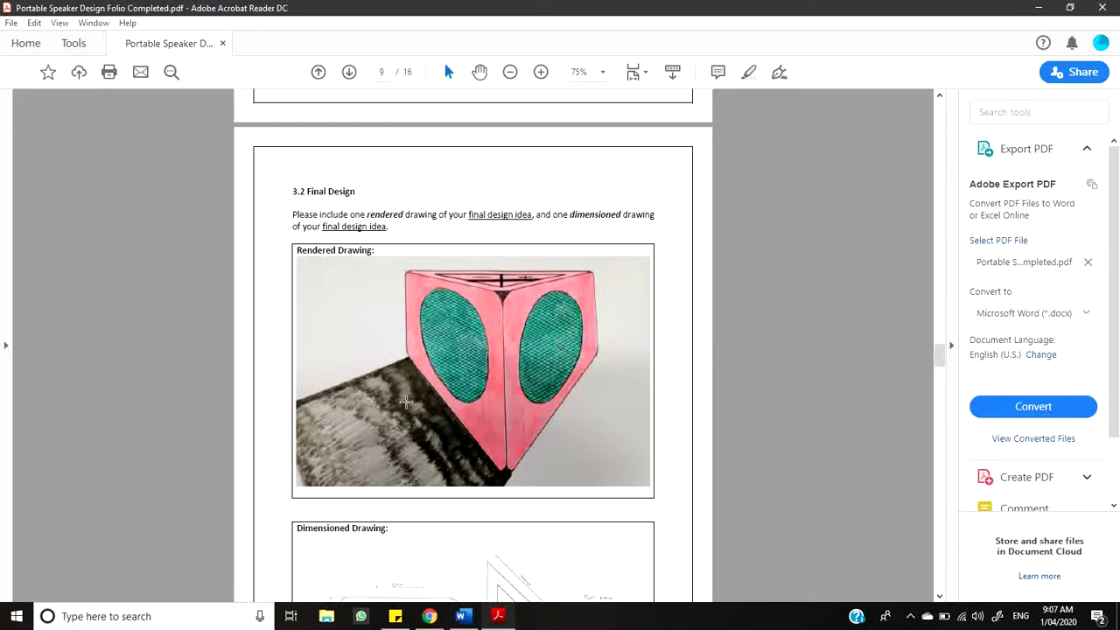
{"action": "scroll", "coordinate": [422, 391], "scroll_direction": "down", "scroll_amount": 1}
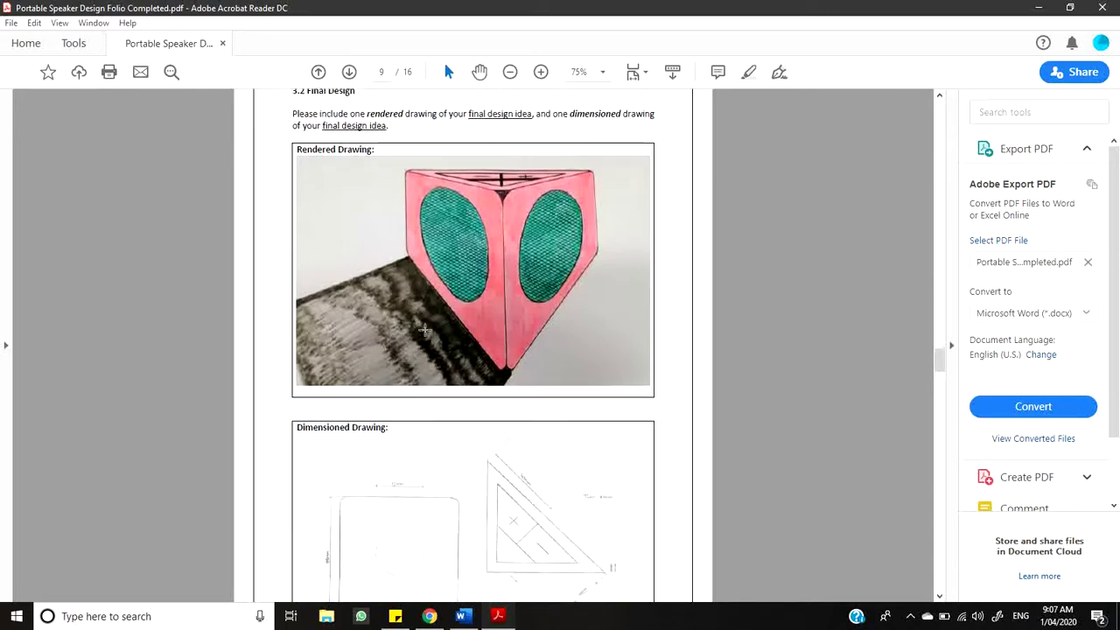
{"action": "scroll", "coordinate": [437, 485], "scroll_direction": "down", "scroll_amount": 2}
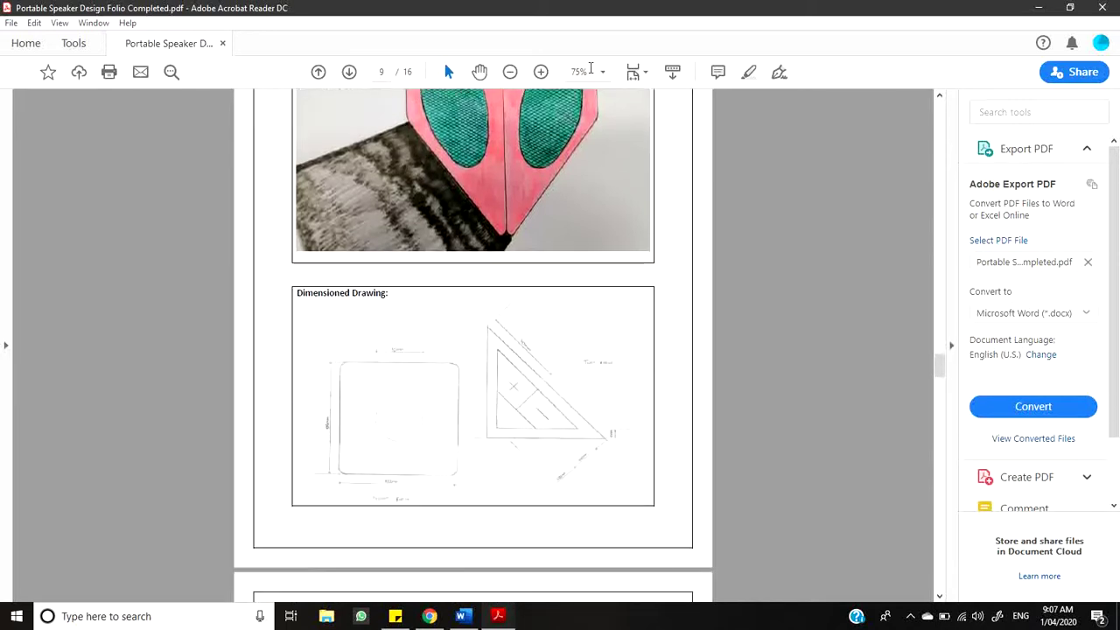
{"action": "left_click", "coordinate": [540, 72]}
{"action": "left_click", "coordinate": [540, 72]}
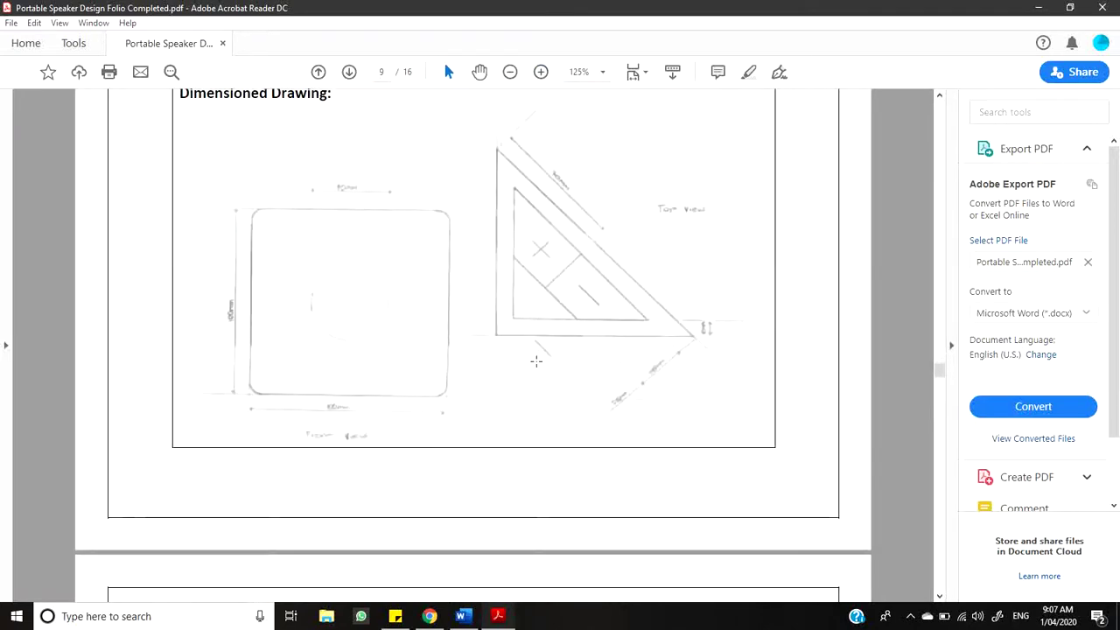
{"action": "scroll", "coordinate": [459, 369], "scroll_direction": "up", "scroll_amount": 1}
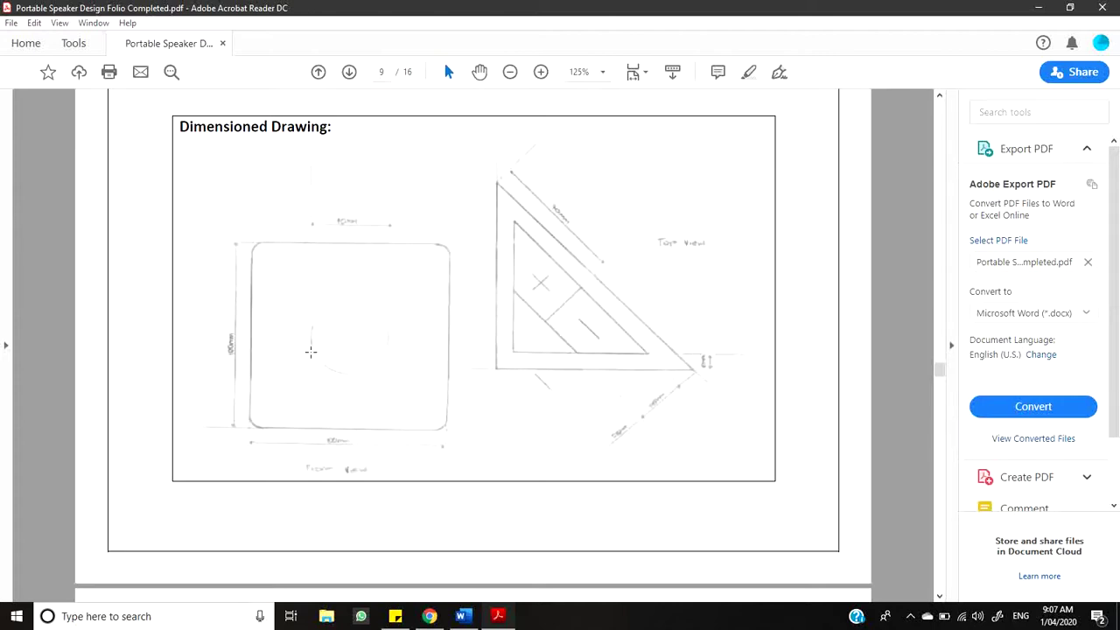
Return to the 3.2 Final Design instructions and compare the rendered drawing with the dimensioned drawing.
{"action": "scroll", "coordinate": [311, 351], "scroll_direction": "up", "scroll_amount": 10}
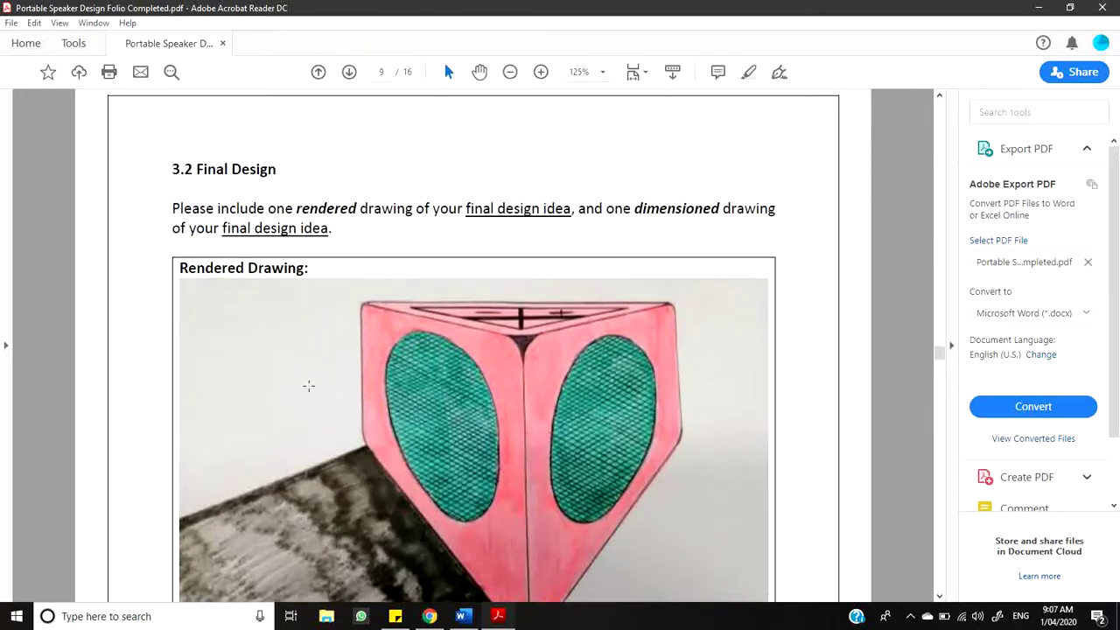
{"action": "scroll", "coordinate": [308, 386], "scroll_direction": "down", "scroll_amount": 3}
{"action": "scroll", "coordinate": [308, 385], "scroll_direction": "down", "scroll_amount": 8}
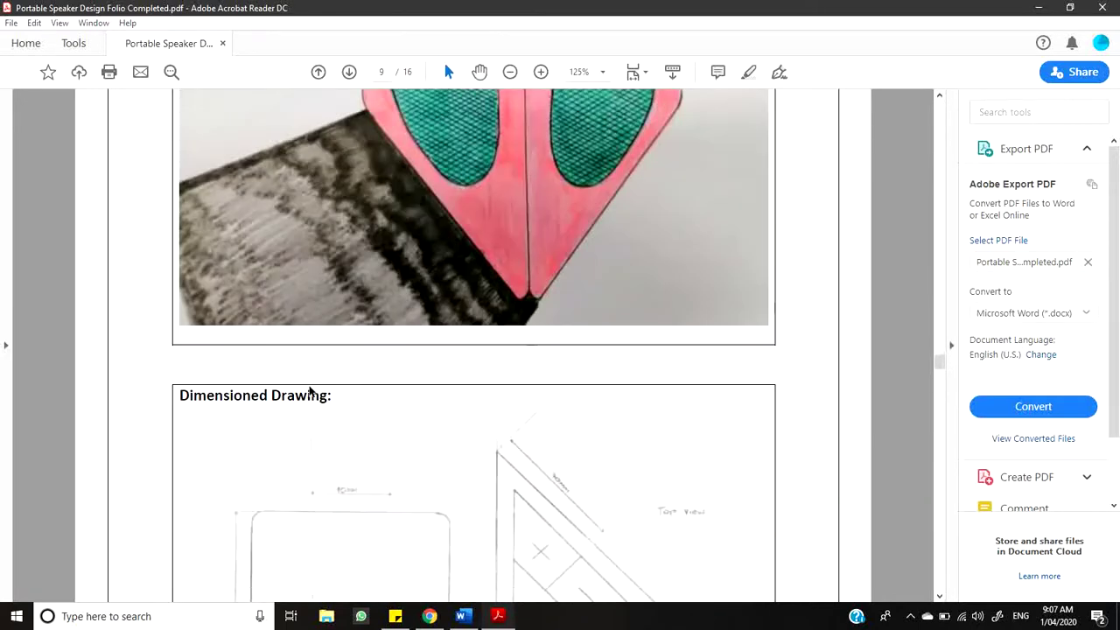
{"action": "scroll", "coordinate": [308, 386], "scroll_direction": "down", "scroll_amount": 7}
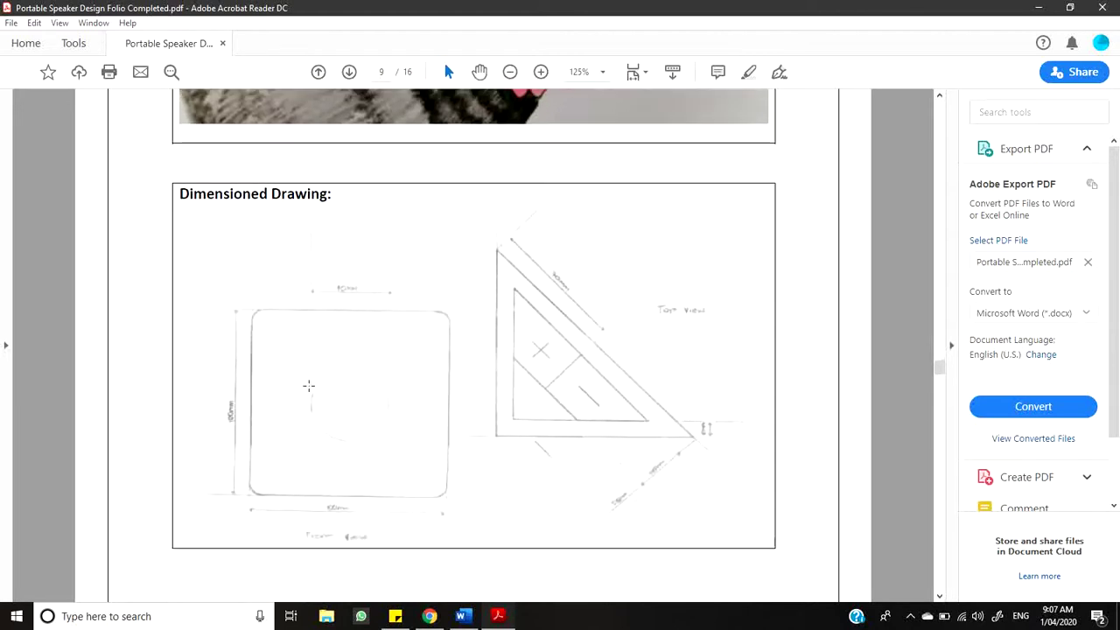
Read the instructions of section 4, CAD Modelling, and examine the speaker model in Screenshot 1.
{"action": "scroll", "coordinate": [308, 389], "scroll_direction": "down", "scroll_amount": 3}
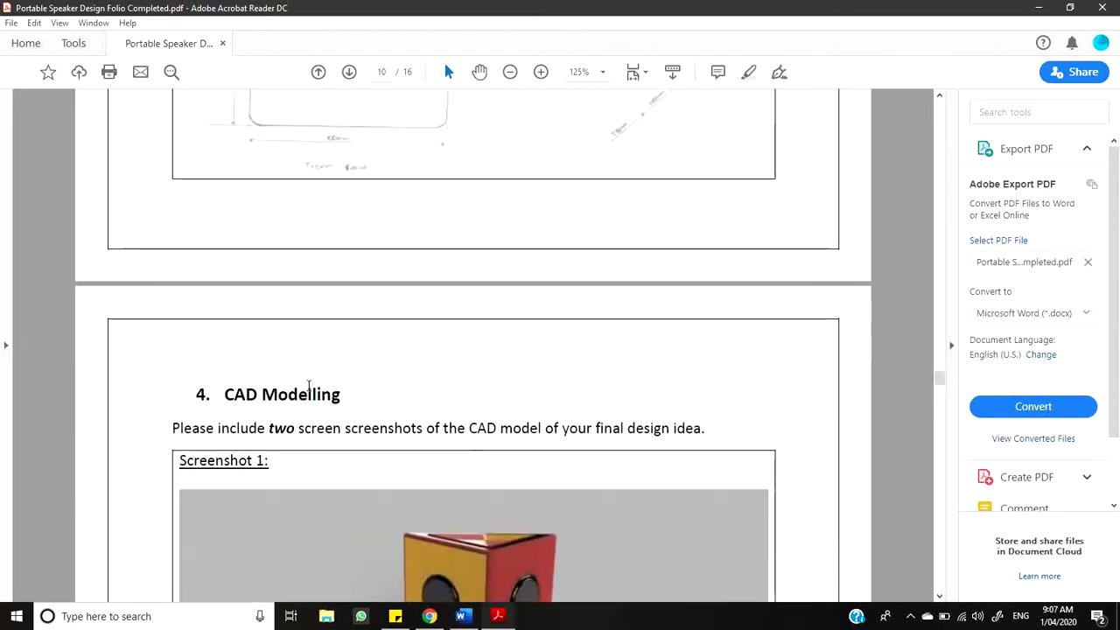
{"action": "scroll", "coordinate": [307, 386], "scroll_direction": "up", "scroll_amount": 2}
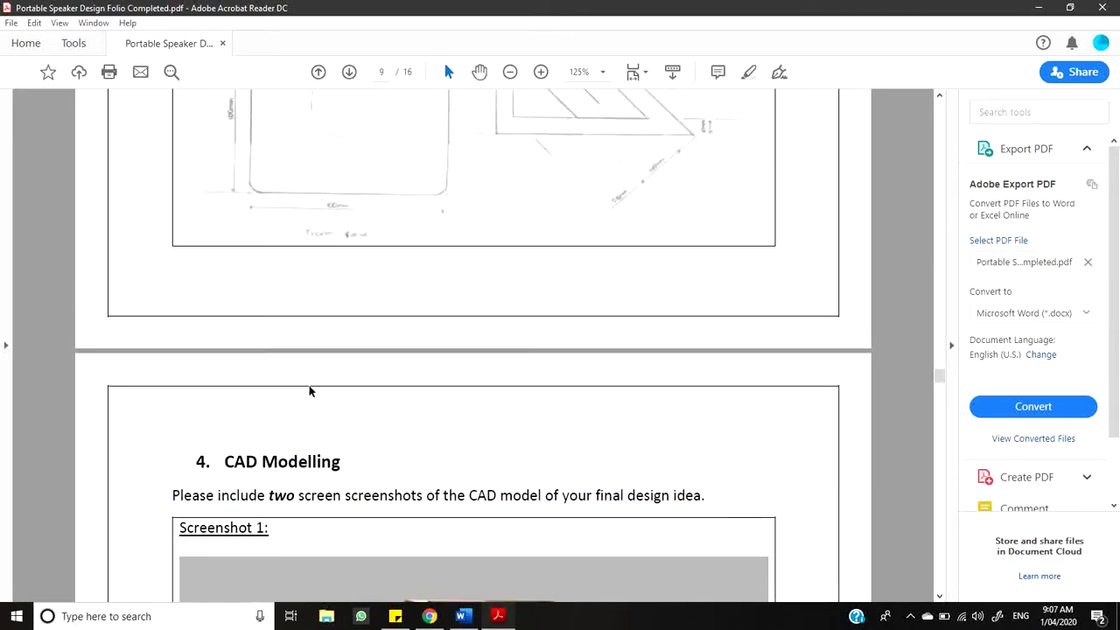
{"action": "scroll", "coordinate": [308, 385], "scroll_direction": "down", "scroll_amount": 2}
{"action": "scroll", "coordinate": [308, 386], "scroll_direction": "up", "scroll_amount": 2}
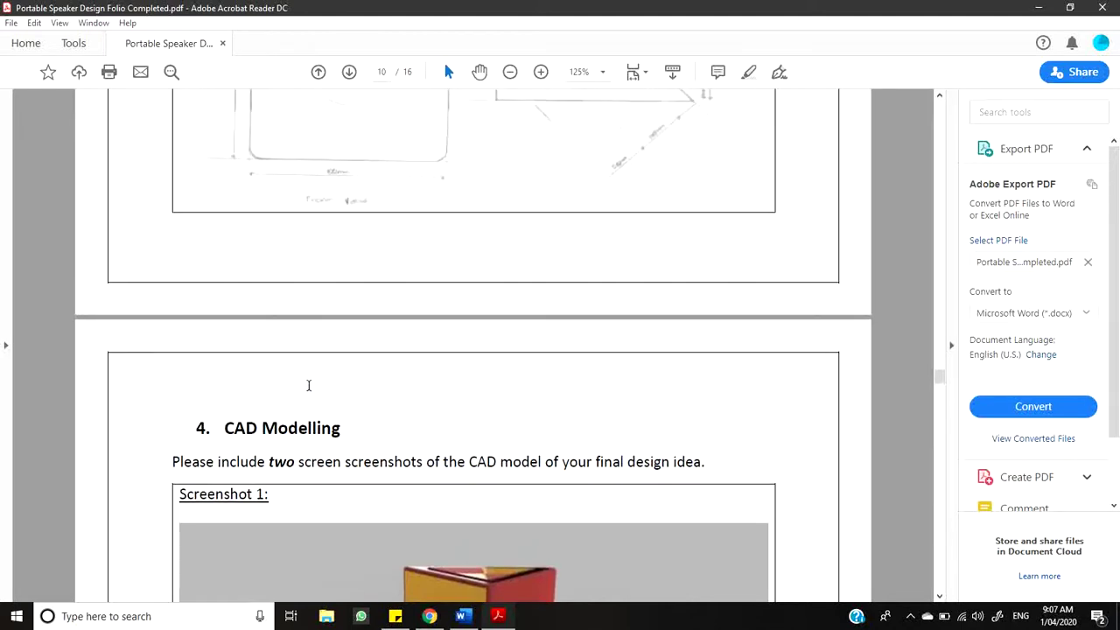
{"action": "scroll", "coordinate": [307, 386], "scroll_direction": "down", "scroll_amount": 3}
{"action": "scroll", "coordinate": [333, 411], "scroll_direction": "down", "scroll_amount": 2}
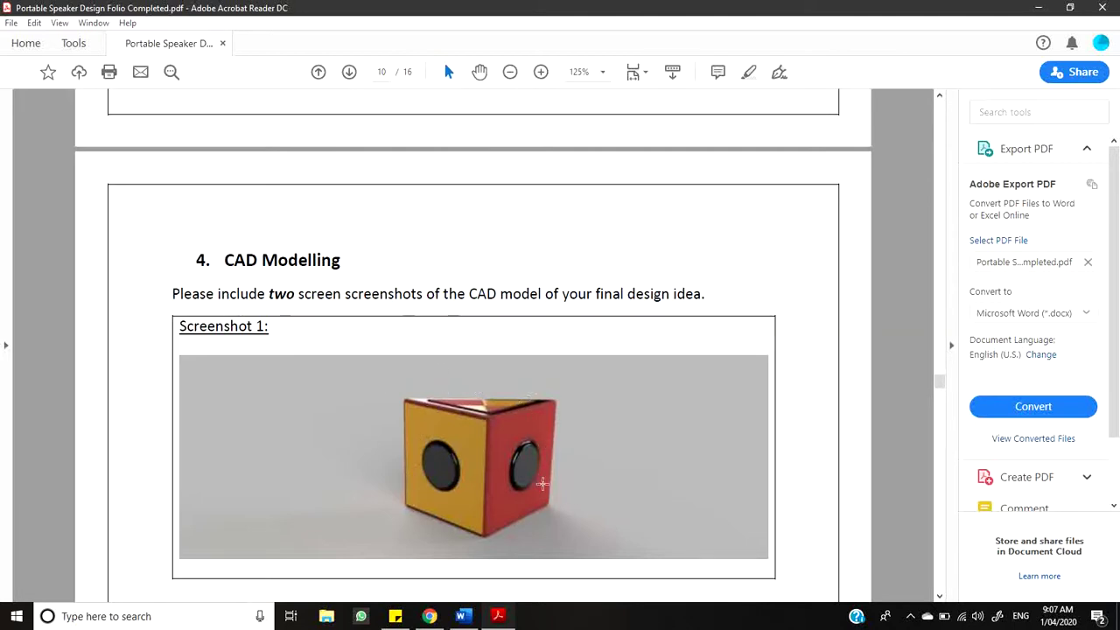
{"action": "scroll", "coordinate": [549, 485], "scroll_direction": "down", "scroll_amount": 1}
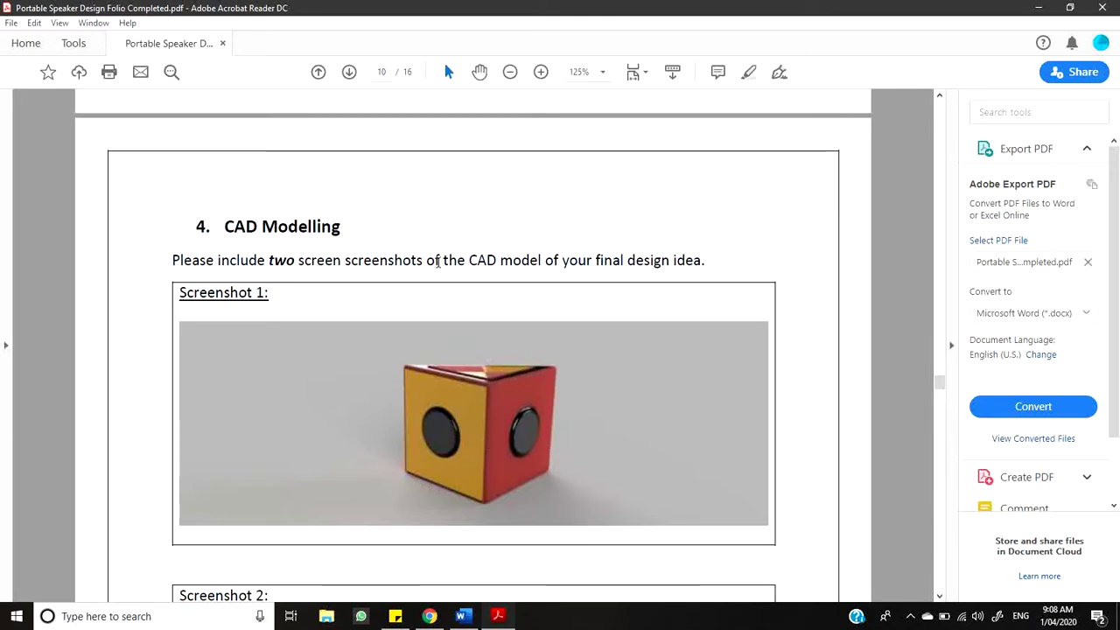
{"action": "scroll", "coordinate": [370, 302], "scroll_direction": "down", "scroll_amount": 1}
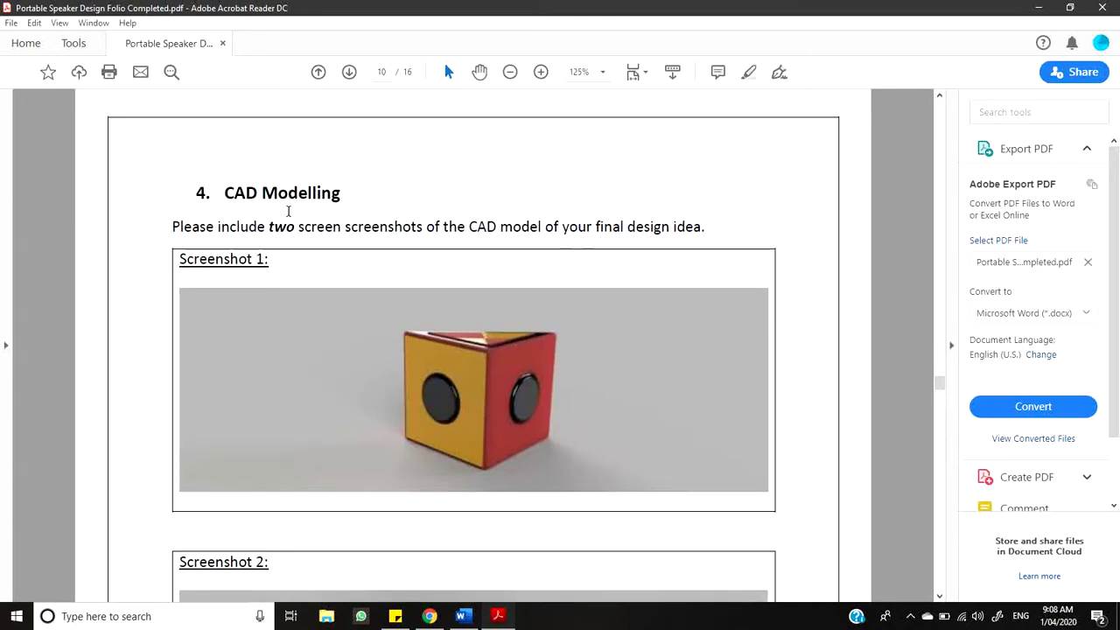
Examine the CAD model views in Screenshots 2 and 3 and look back over the earlier screenshots.
{"action": "scroll", "coordinate": [536, 389], "scroll_direction": "down", "scroll_amount": 6}
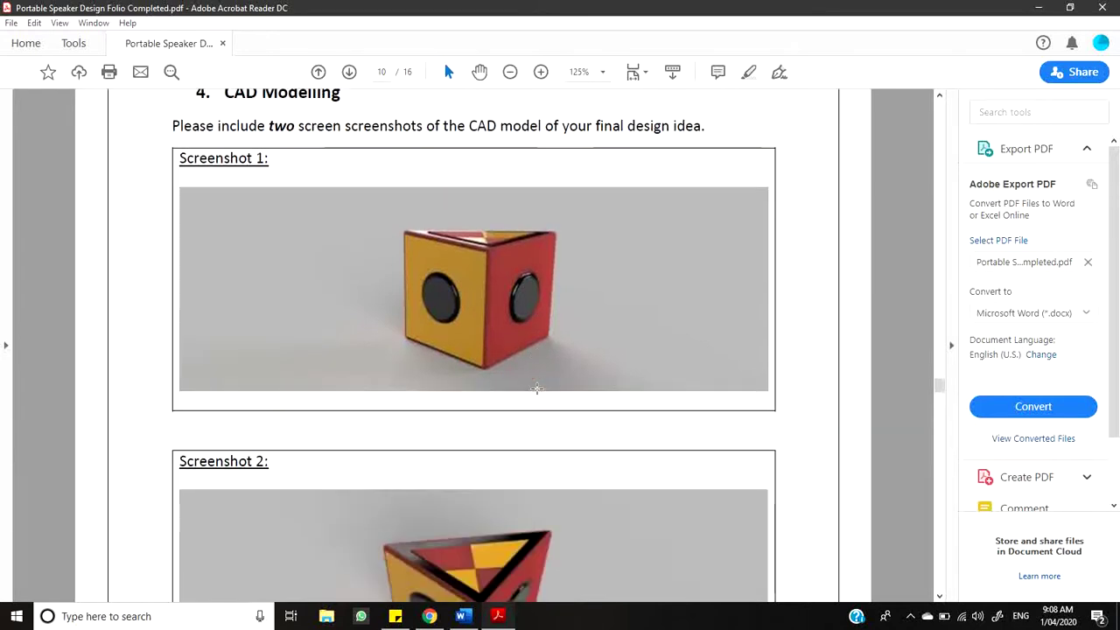
{"action": "scroll", "coordinate": [479, 442], "scroll_direction": "down", "scroll_amount": 9}
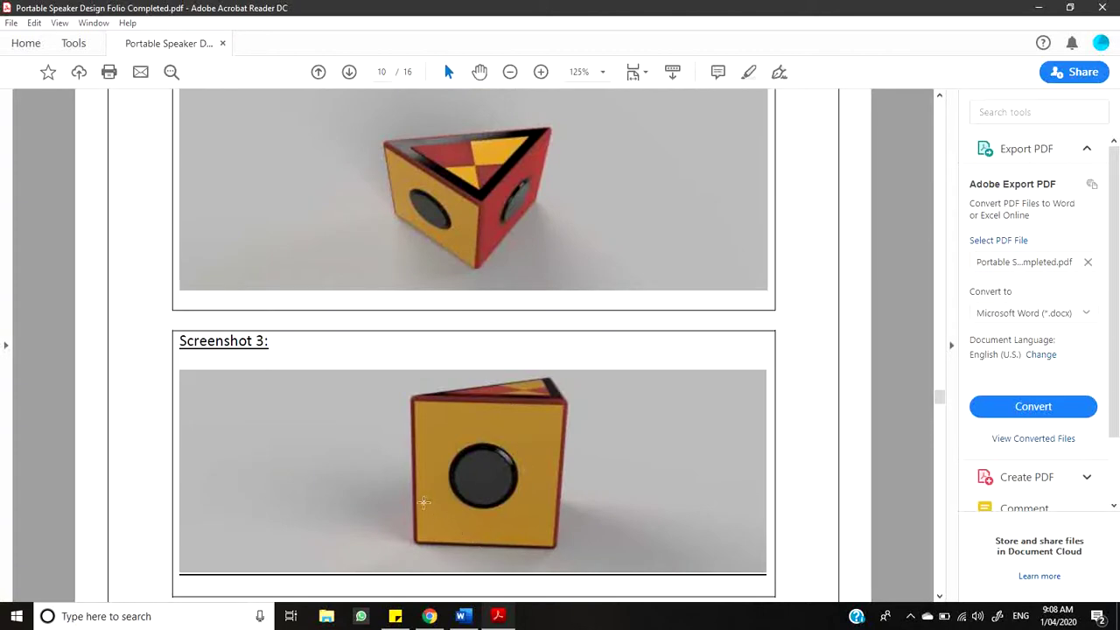
{"action": "scroll", "coordinate": [568, 379], "scroll_direction": "up", "scroll_amount": 4}
{"action": "scroll", "coordinate": [568, 379], "scroll_direction": "up", "scroll_amount": 5}
Go to section 5, Final Solution AS1100 Drawings, and view the 5.1 isometric drawing at 102% zoom.
{"action": "scroll", "coordinate": [567, 383], "scroll_direction": "down", "scroll_amount": 16}
{"action": "scroll", "coordinate": [566, 386], "scroll_direction": "down", "scroll_amount": 12}
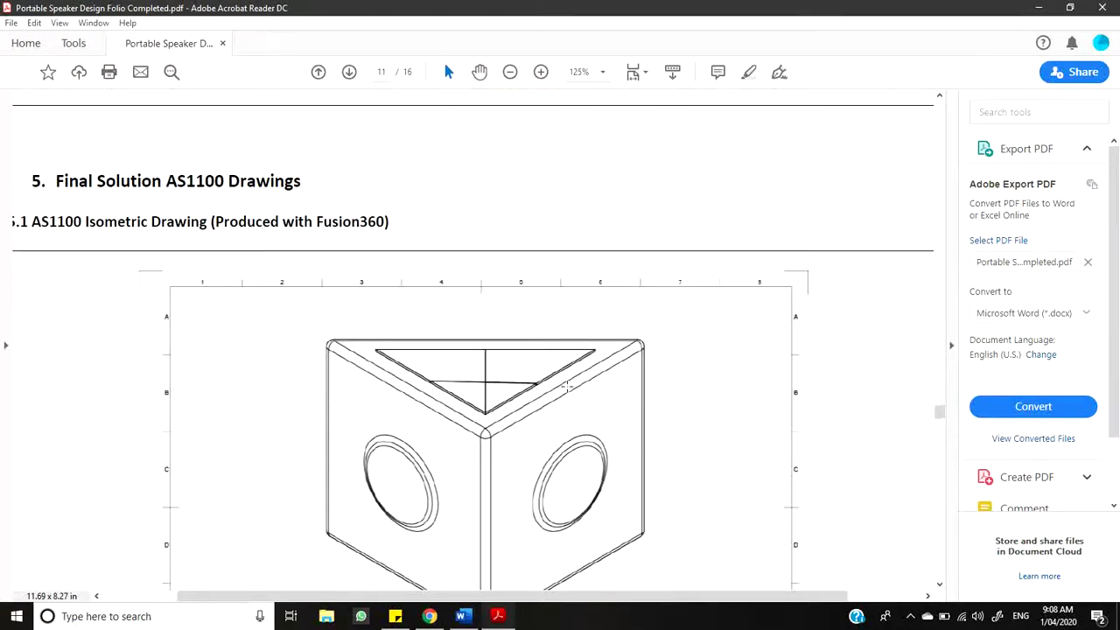
{"action": "scroll", "coordinate": [566, 386], "scroll_direction": "down", "scroll_amount": 2}
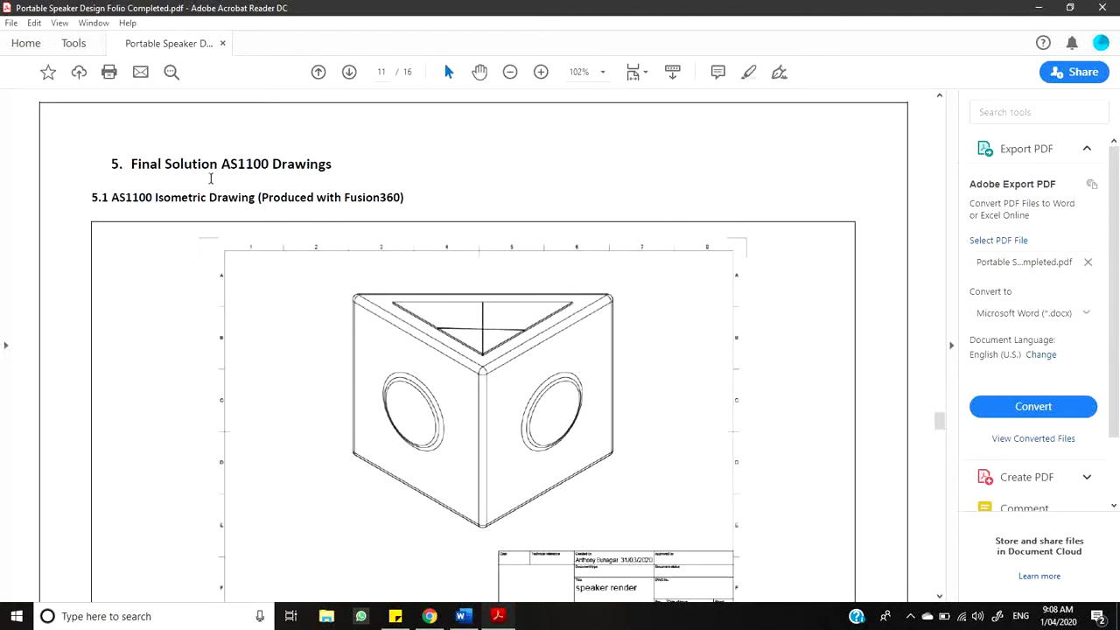
{"action": "scroll", "coordinate": [420, 193], "scroll_direction": "down", "scroll_amount": 1}
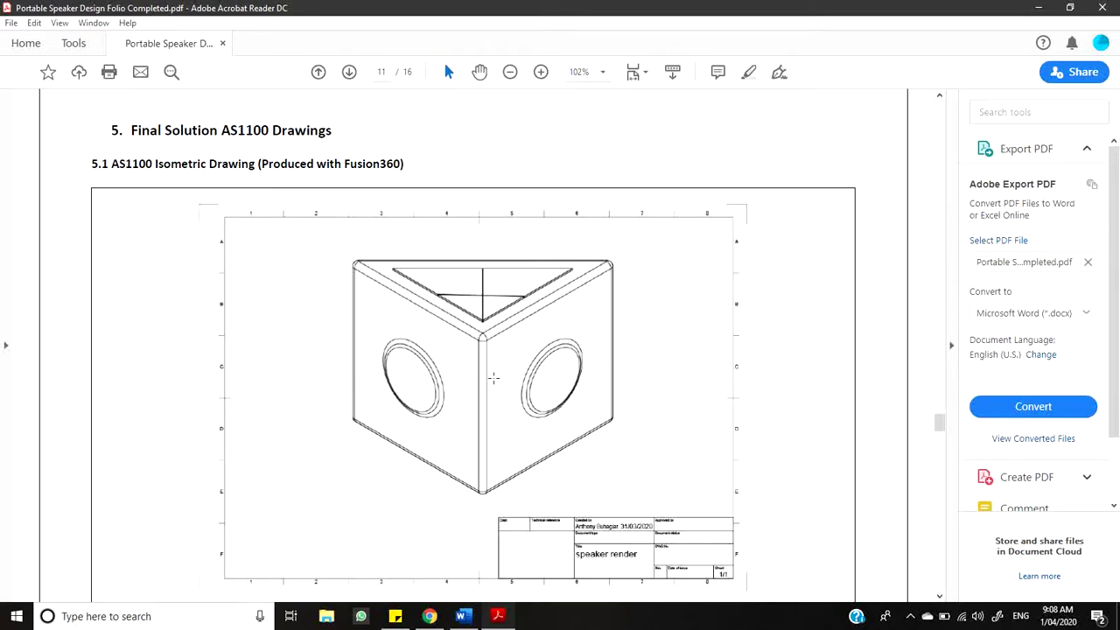
Examine the dimensioned views of the 5.2 AS1100 Orthogonal Projection and compare them with the isometric drawing.
{"action": "scroll", "coordinate": [493, 378], "scroll_direction": "down", "scroll_amount": 10}
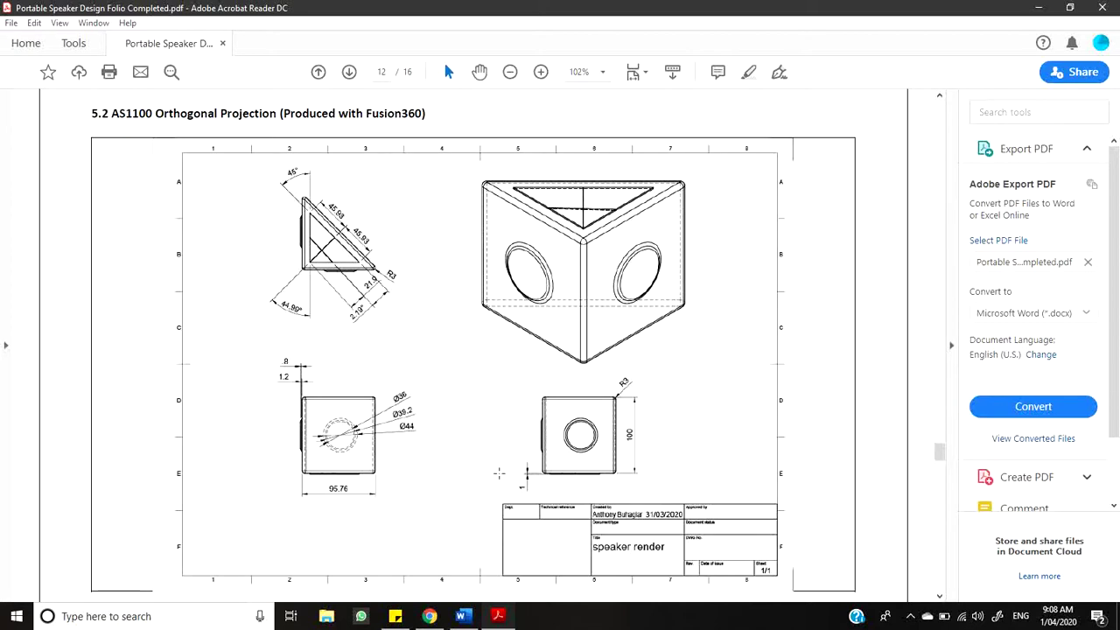
{"action": "scroll", "coordinate": [464, 432], "scroll_direction": "up", "scroll_amount": 8}
{"action": "scroll", "coordinate": [452, 428], "scroll_direction": "down", "scroll_amount": 3}
Review section 6, Steps of Construction, reading the instructions, the completed steps 1 to 6 and the remaining blank rows.
{"action": "scroll", "coordinate": [449, 426], "scroll_direction": "down", "scroll_amount": 15}
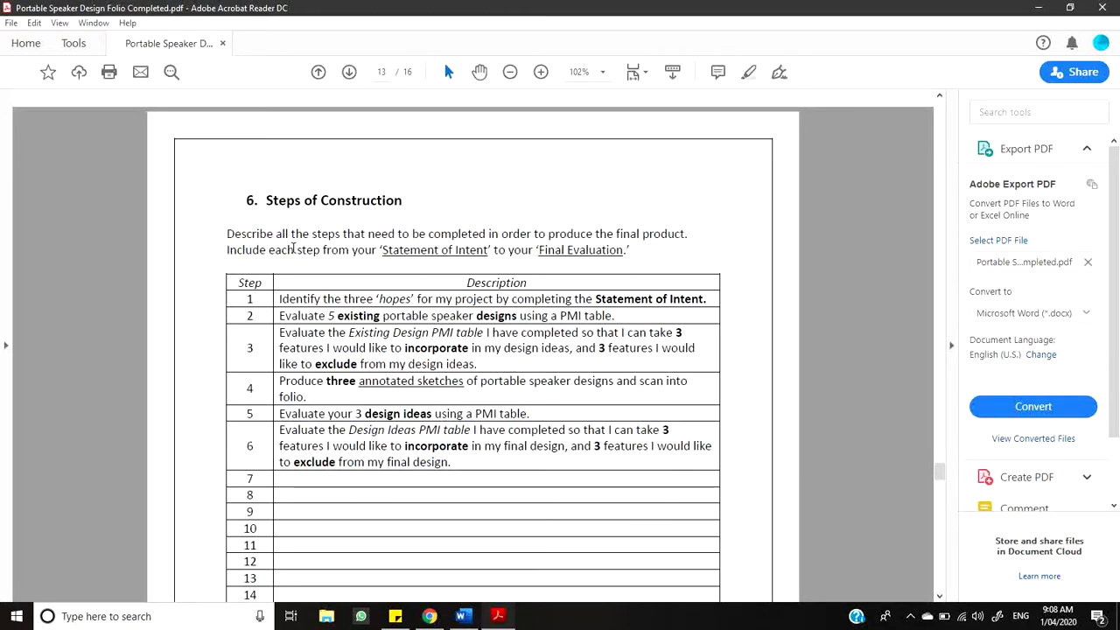
{"action": "scroll", "coordinate": [382, 249], "scroll_direction": "down", "scroll_amount": 1}
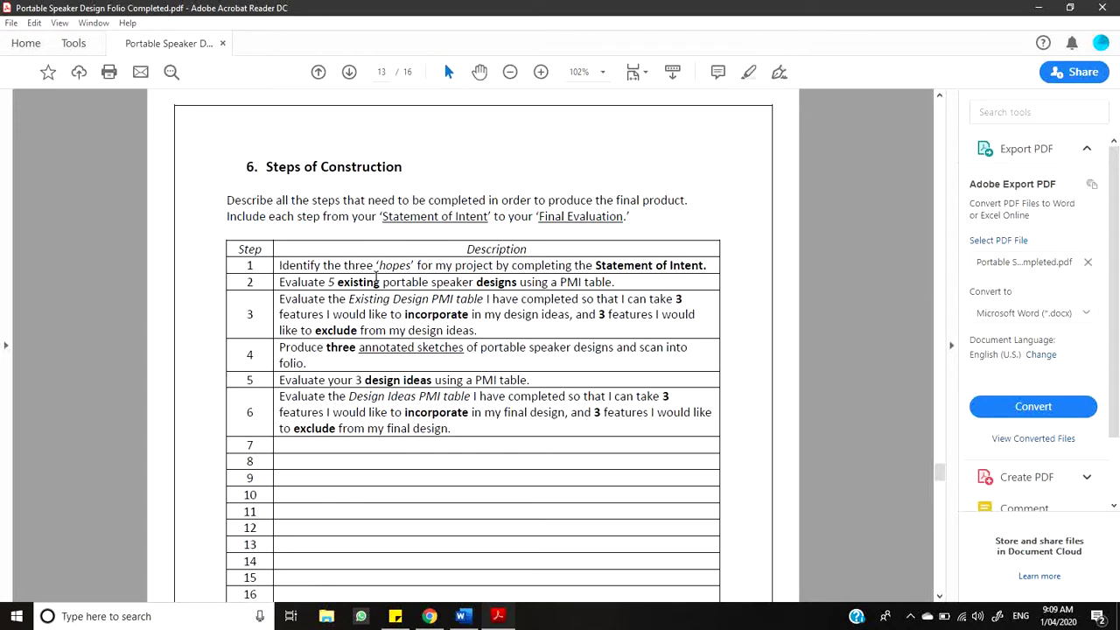
{"action": "scroll", "coordinate": [376, 276], "scroll_direction": "down", "scroll_amount": 10}
{"action": "scroll", "coordinate": [376, 283], "scroll_direction": "up", "scroll_amount": 6}
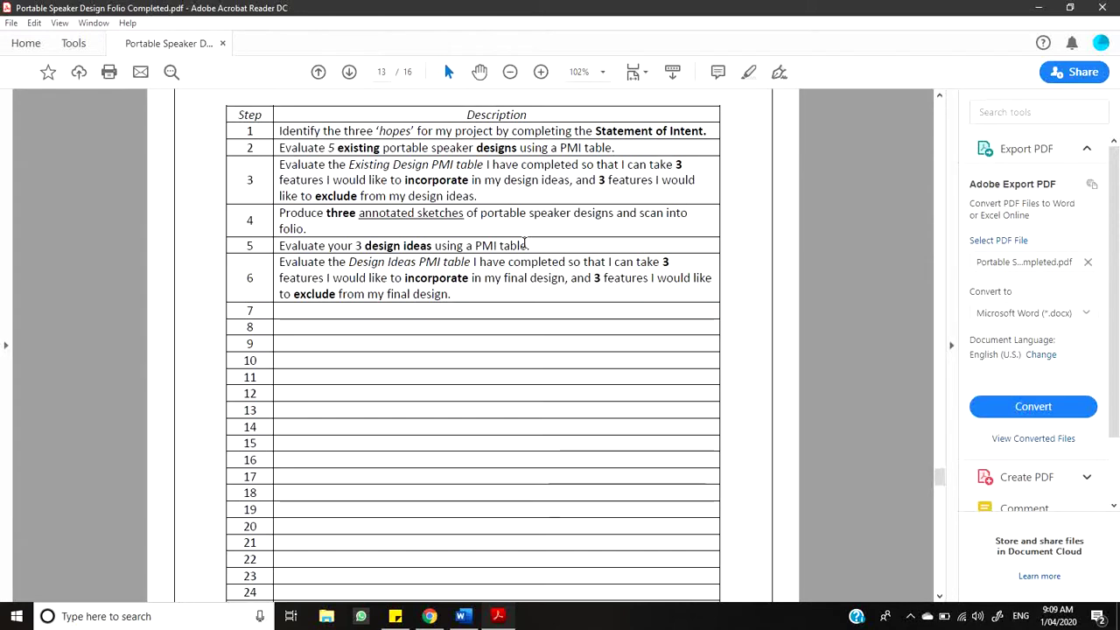
{"action": "scroll", "coordinate": [492, 272], "scroll_direction": "up", "scroll_amount": 2}
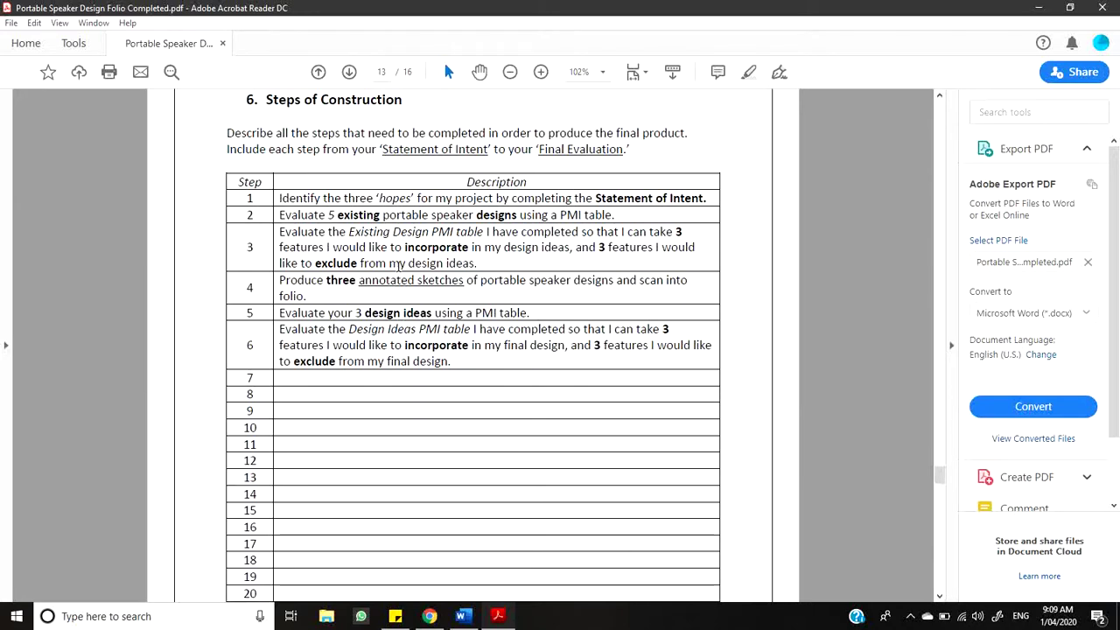
{"action": "scroll", "coordinate": [390, 284], "scroll_direction": "down", "scroll_amount": 10}
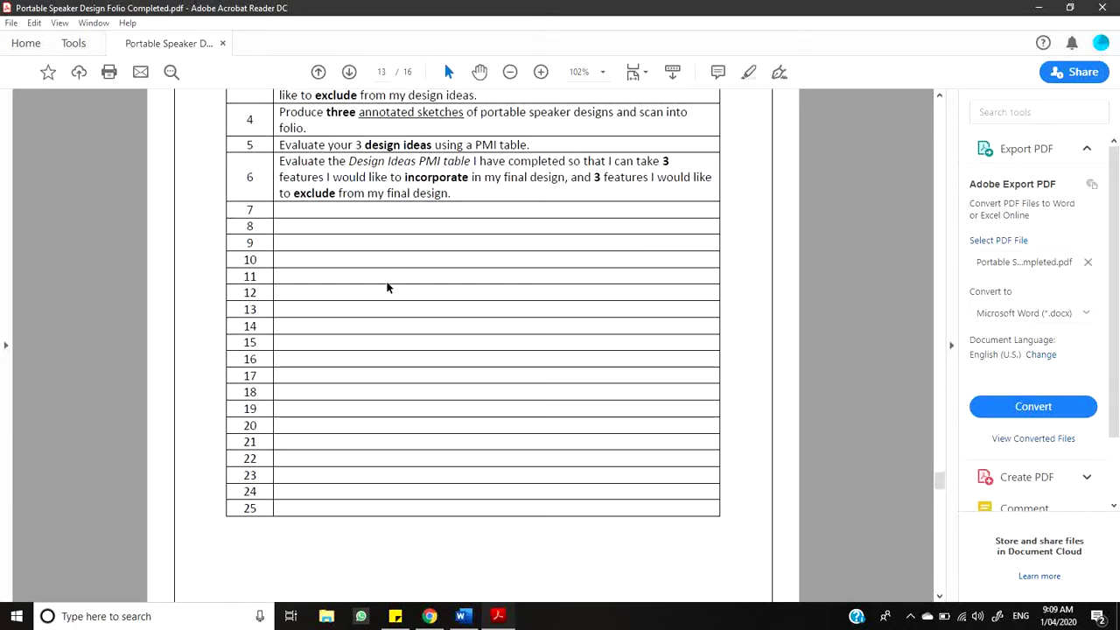
Read the section 7 Process Diary instructions and examine the Date, Image and Description columns of its table.
{"action": "scroll", "coordinate": [383, 298], "scroll_direction": "down", "scroll_amount": 5}
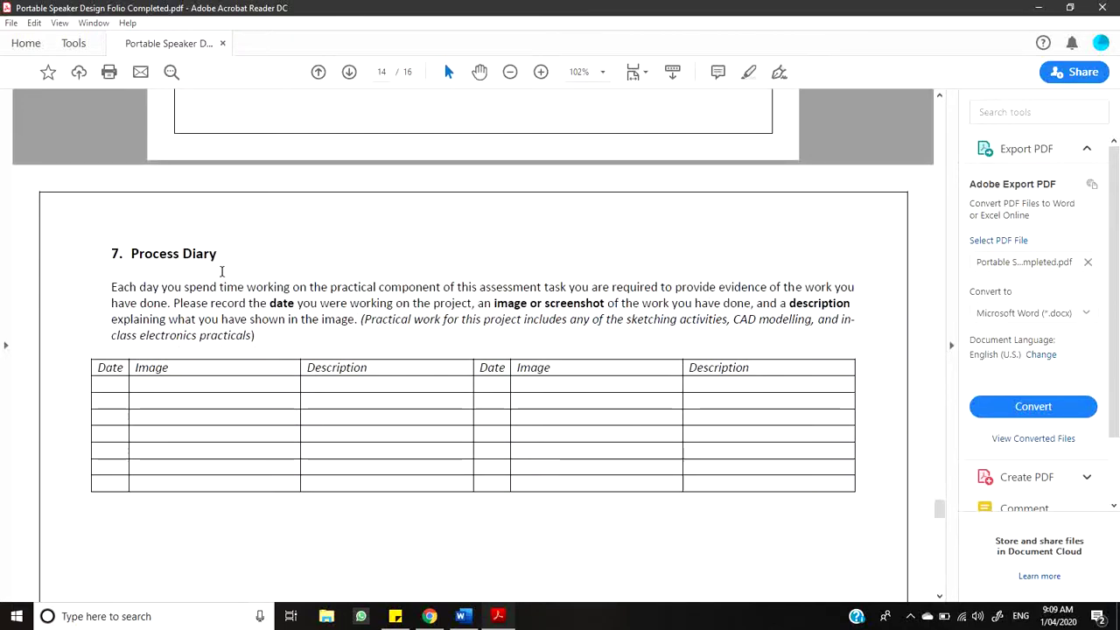
{"action": "scroll", "coordinate": [212, 289], "scroll_direction": "down", "scroll_amount": 5}
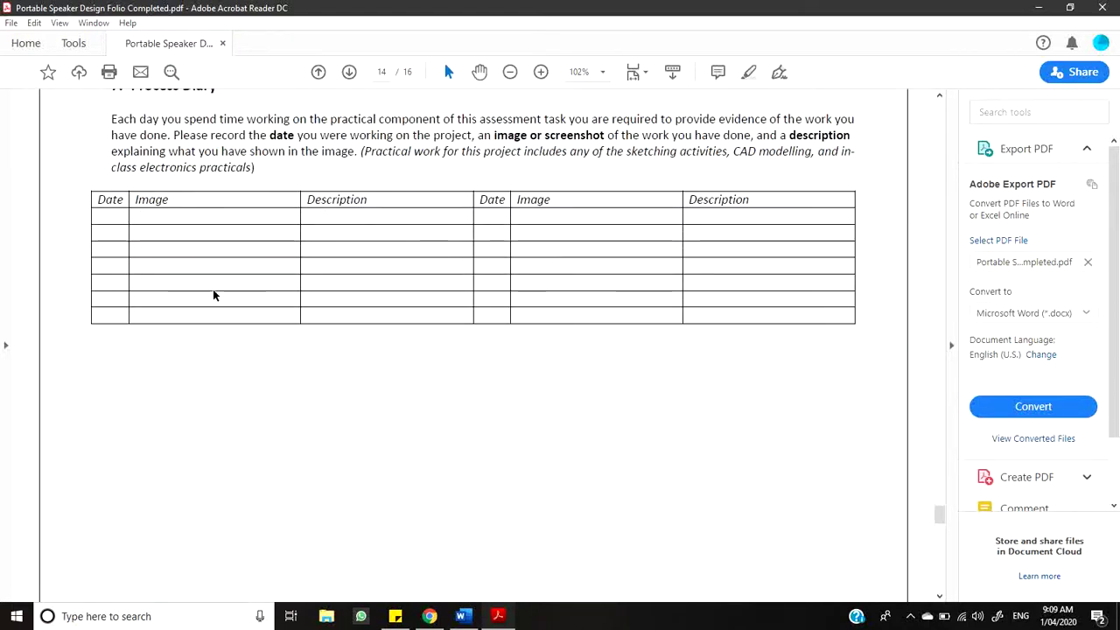
{"action": "scroll", "coordinate": [212, 295], "scroll_direction": "up", "scroll_amount": 2}
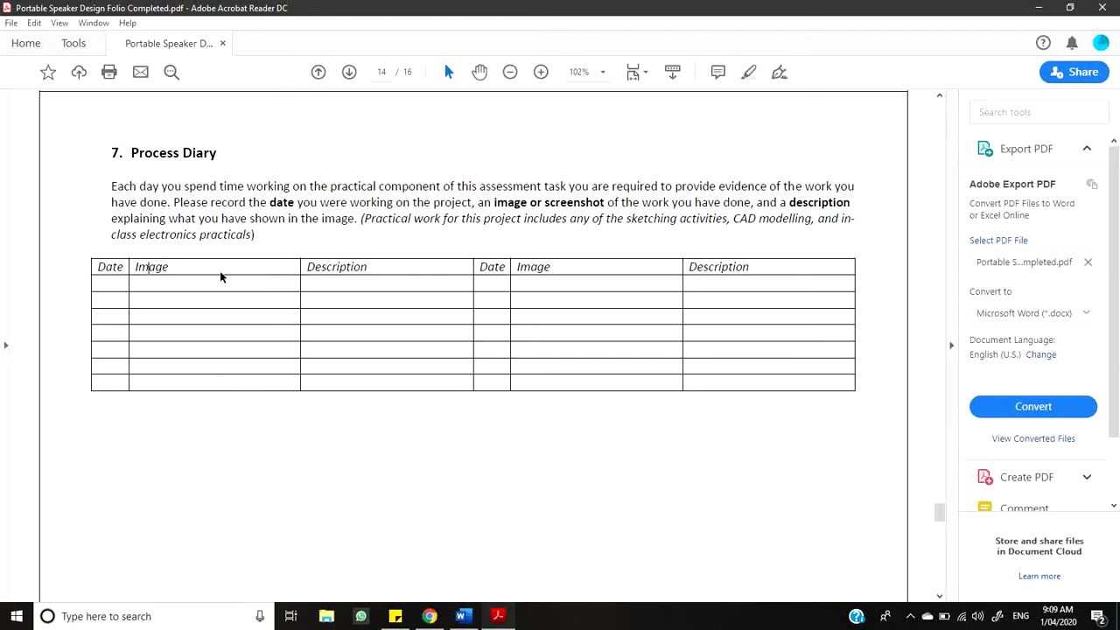
{"action": "left_click", "coordinate": [112, 268]}
Read section 8.1 of the Final Evaluation, covering the Statement of Intent box and its three evaluation questions.
{"action": "scroll", "coordinate": [447, 366], "scroll_direction": "down", "scroll_amount": 5}
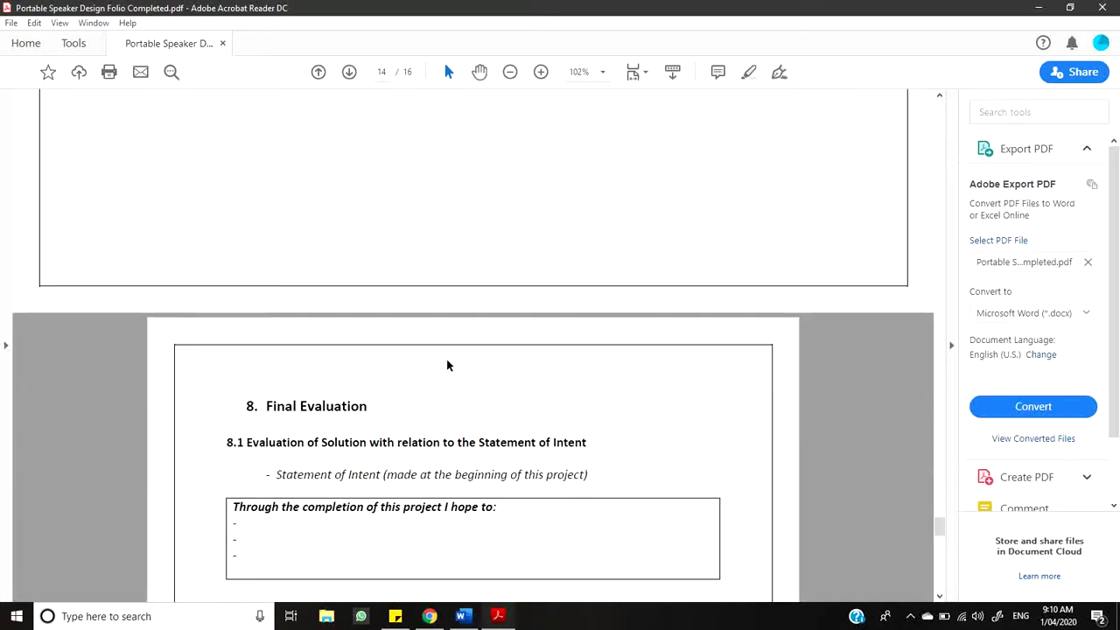
{"action": "scroll", "coordinate": [447, 366], "scroll_direction": "down", "scroll_amount": 3}
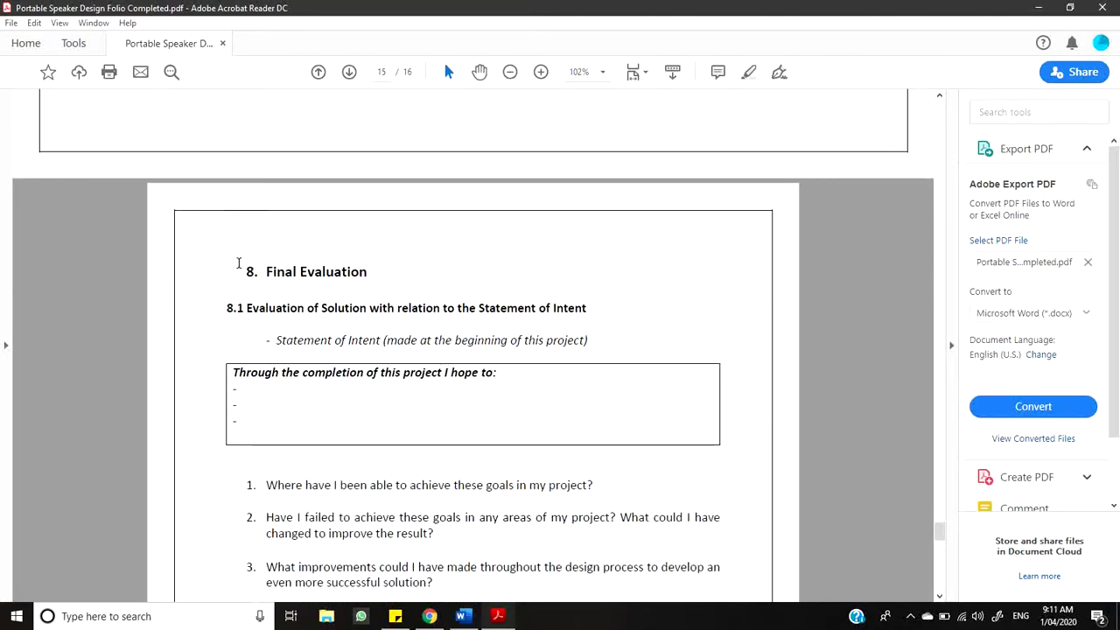
{"action": "scroll", "coordinate": [341, 271], "scroll_direction": "down", "scroll_amount": 1}
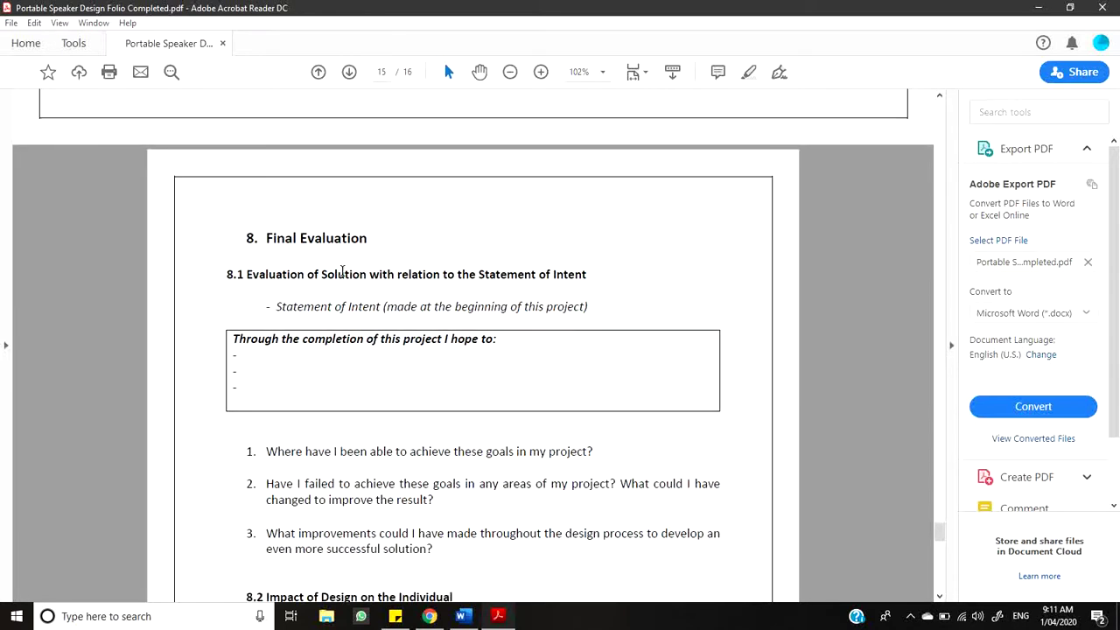
{"action": "scroll", "coordinate": [341, 271], "scroll_direction": "down", "scroll_amount": 1}
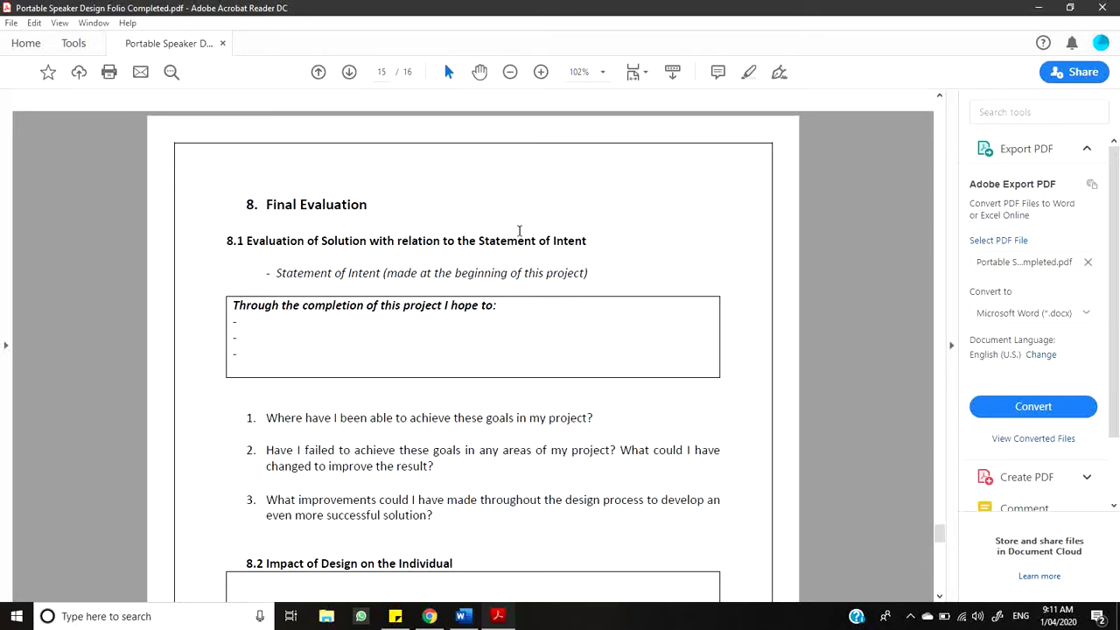
{"action": "scroll", "coordinate": [417, 288], "scroll_direction": "down", "scroll_amount": 1}
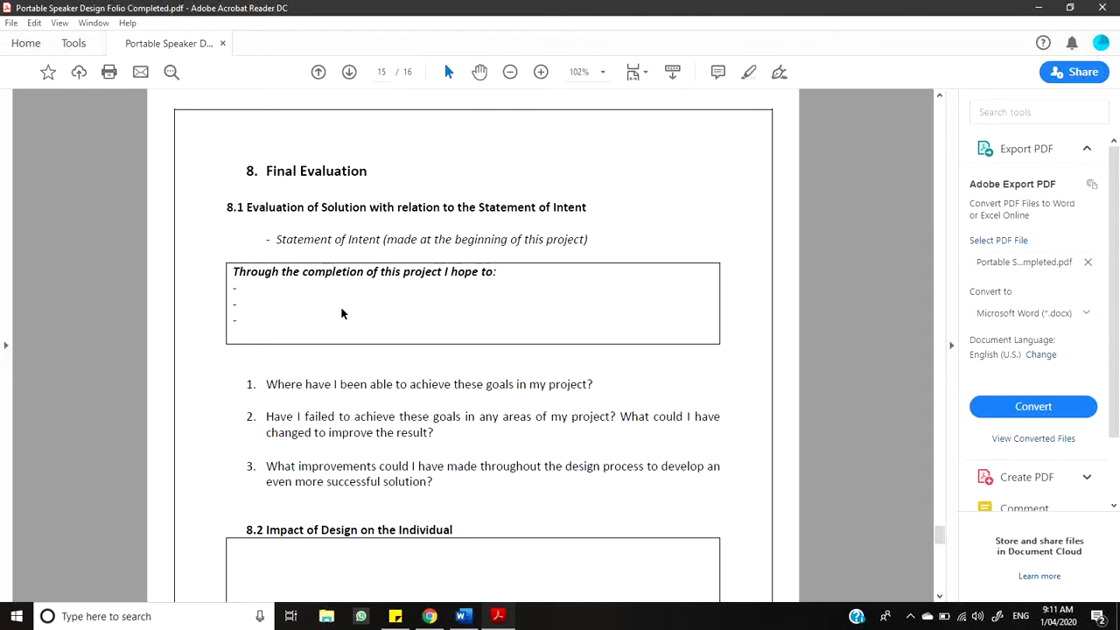
Review the rest of the Final Evaluation, covering sections 8.2 to 8.4 on the design's impact on the individual, society and the environment.
{"action": "scroll", "coordinate": [376, 316], "scroll_direction": "down", "scroll_amount": 2}
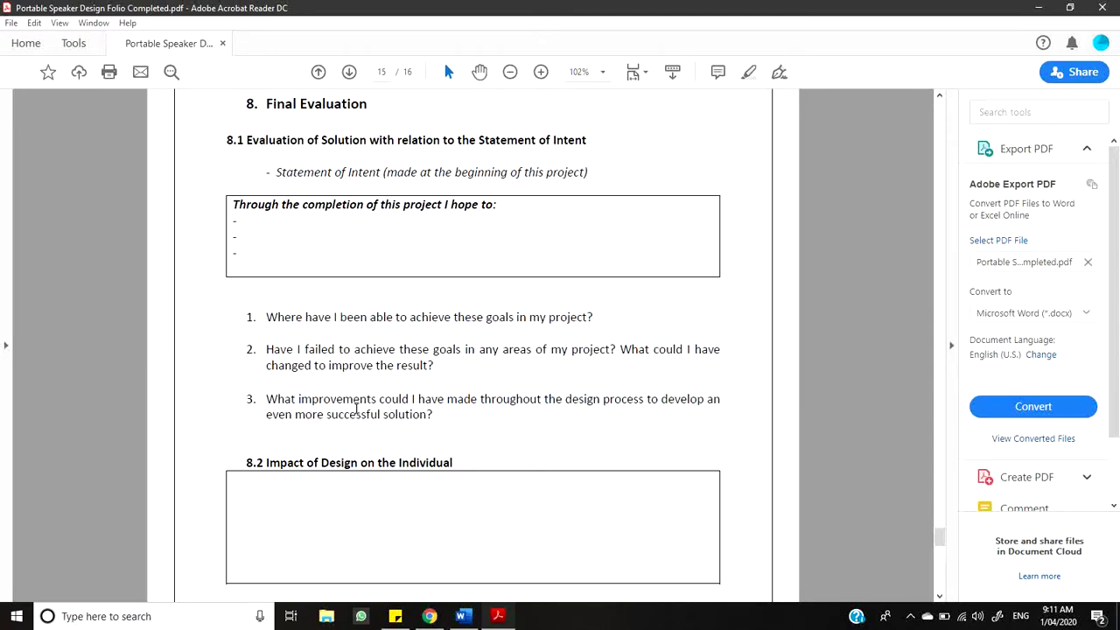
{"action": "scroll", "coordinate": [356, 407], "scroll_direction": "down", "scroll_amount": 3}
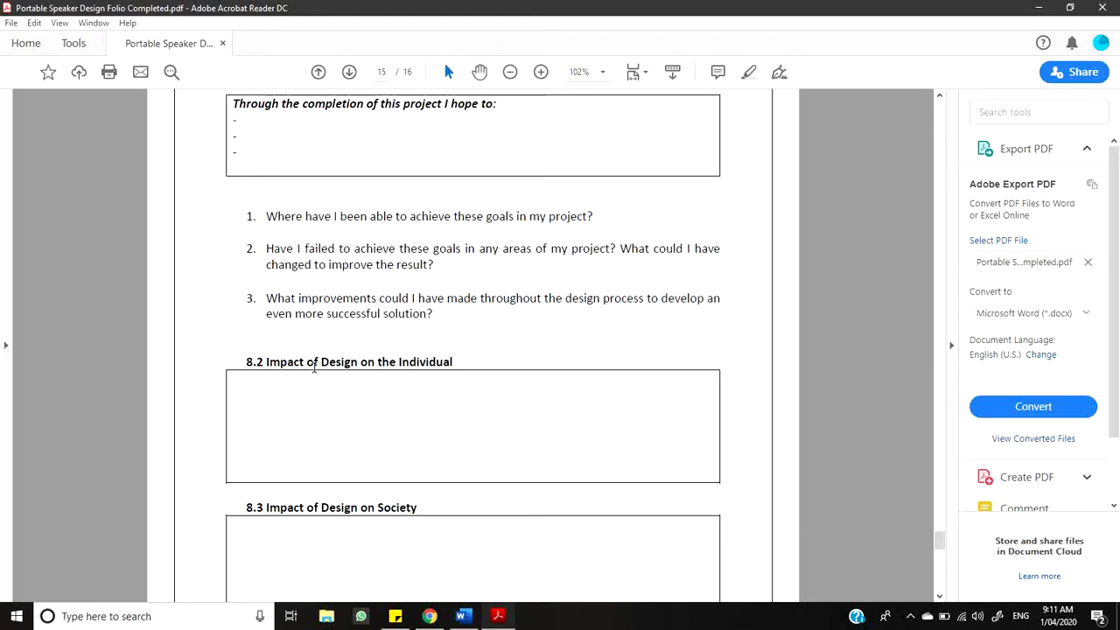
{"action": "scroll", "coordinate": [429, 368], "scroll_direction": "down", "scroll_amount": 3}
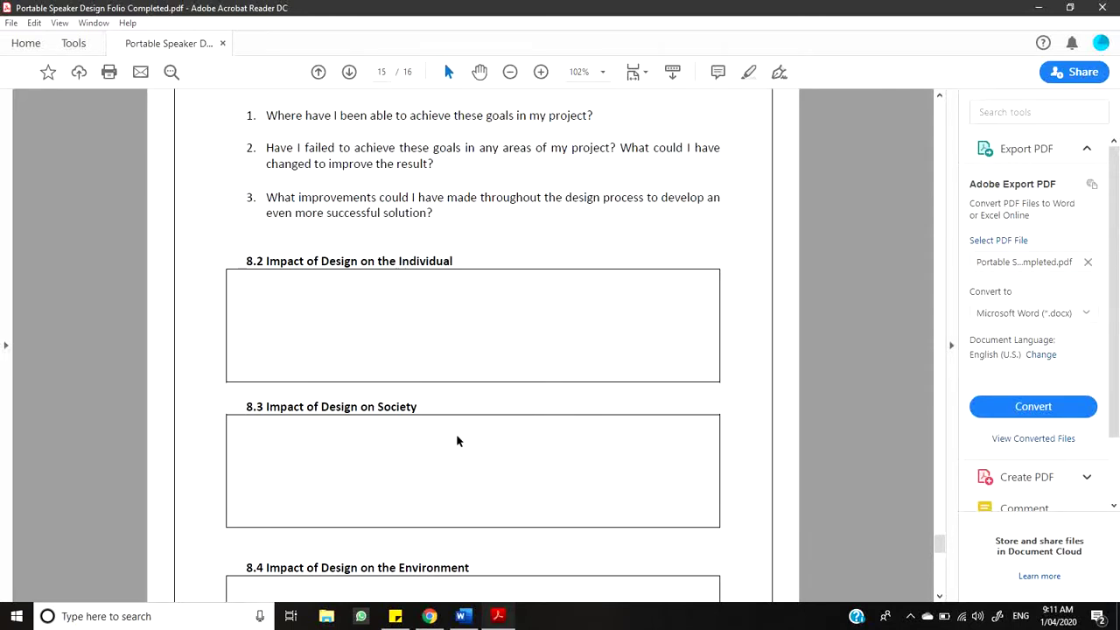
{"action": "scroll", "coordinate": [457, 441], "scroll_direction": "down", "scroll_amount": 3}
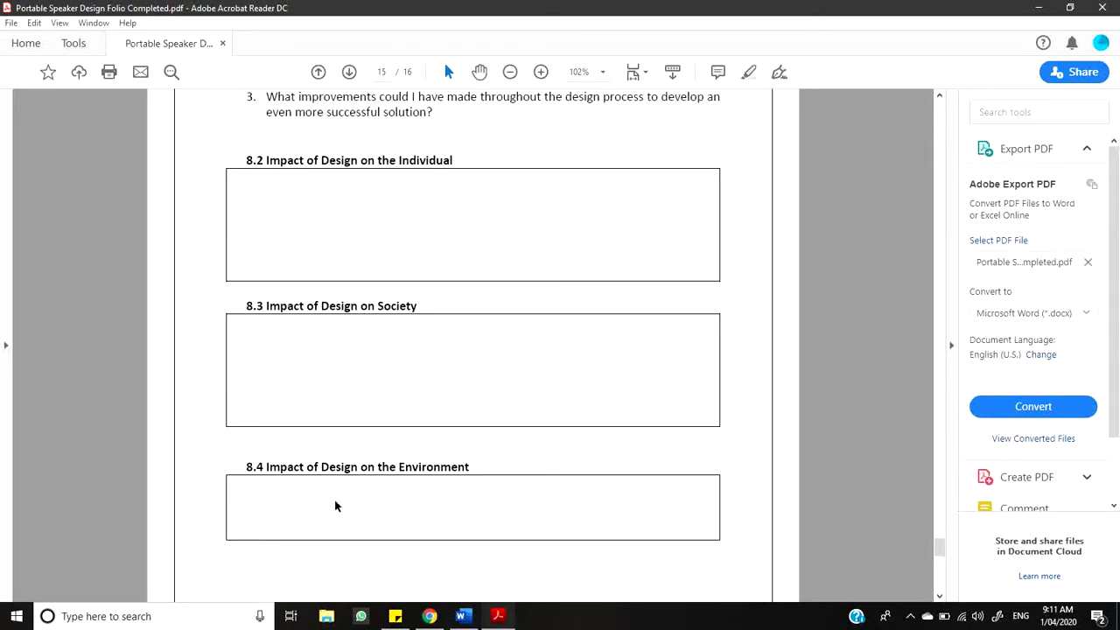
{"action": "scroll", "coordinate": [335, 501], "scroll_direction": "down", "scroll_amount": 10}
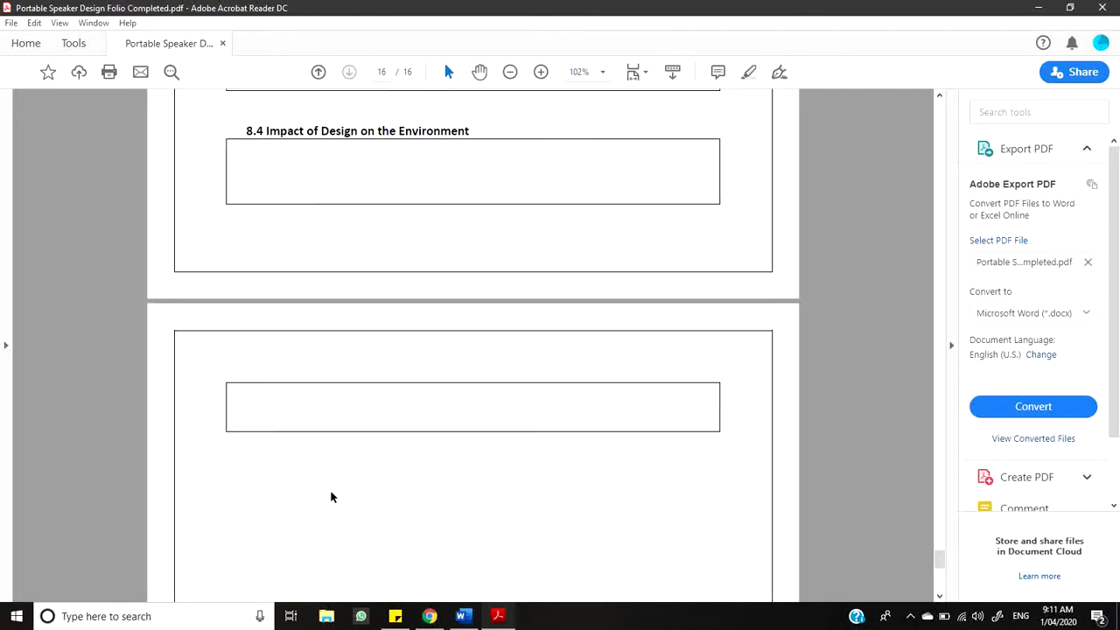
Go back to the completed Statement of Intent on page 3 and read its three project hopes.
{"action": "scroll", "coordinate": [330, 497], "scroll_direction": "up", "scroll_amount": 20}
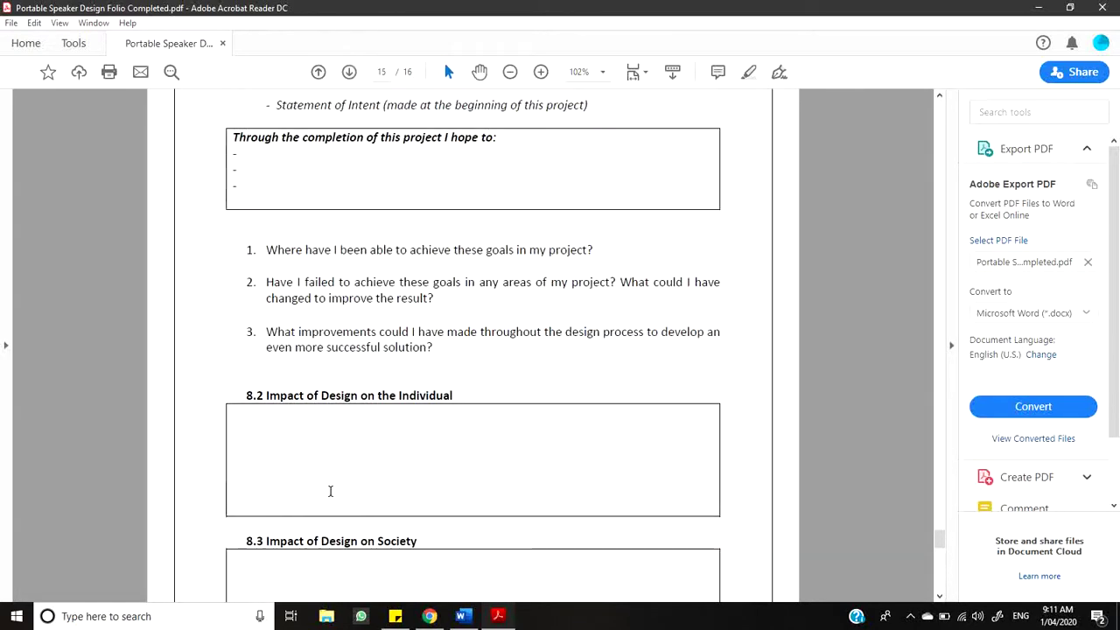
{"action": "scroll", "coordinate": [331, 497], "scroll_direction": "up", "scroll_amount": 20}
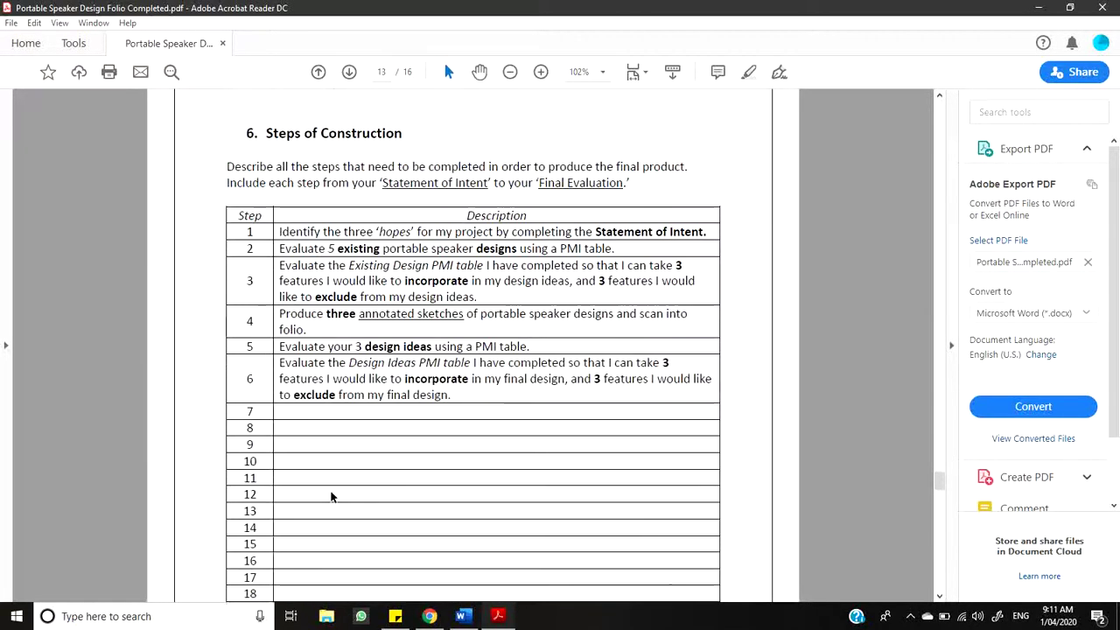
{"action": "scroll", "coordinate": [331, 497], "scroll_direction": "up", "scroll_amount": 20}
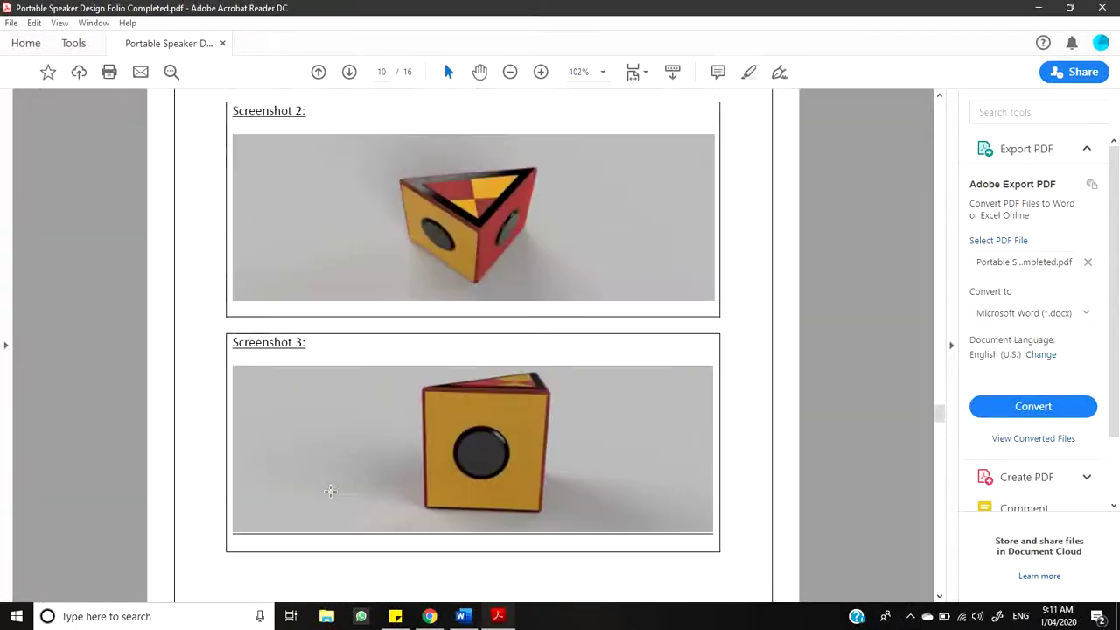
{"action": "scroll", "coordinate": [330, 492], "scroll_direction": "up", "scroll_amount": 4}
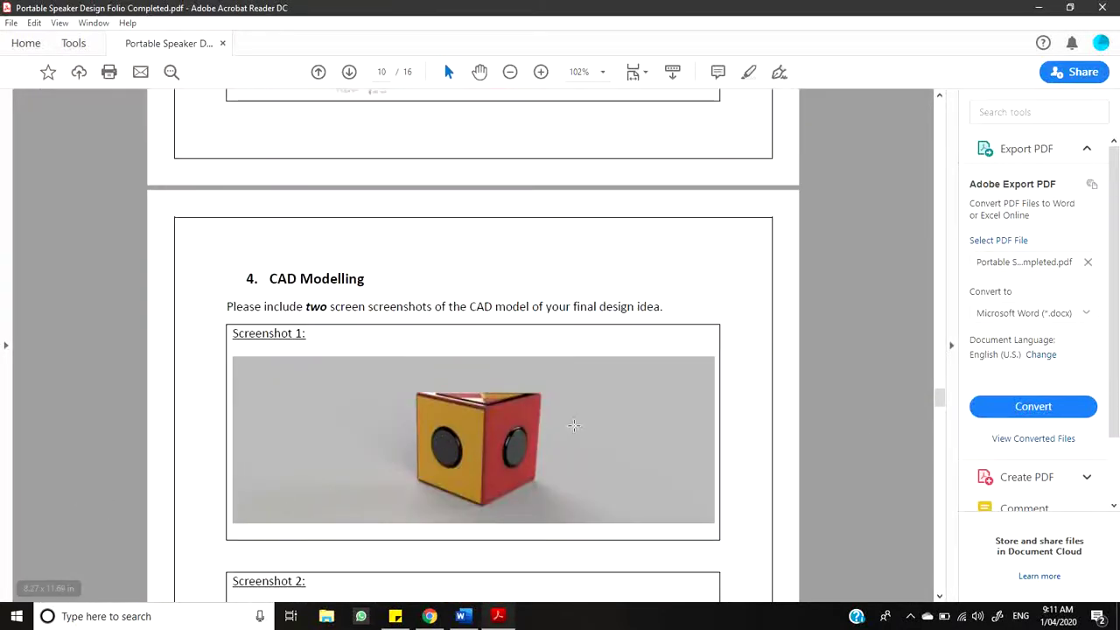
{"action": "left_click_drag", "start_coordinate": [941, 399], "coordinate": [925, 236]}
{"action": "scroll", "coordinate": [542, 328], "scroll_direction": "up", "scroll_amount": 15}
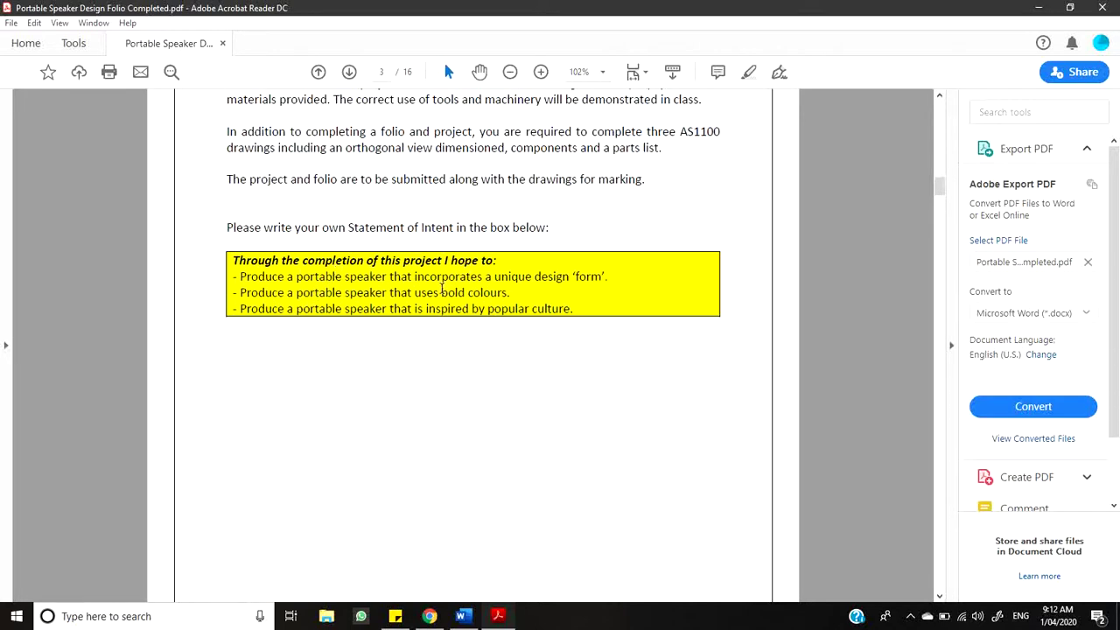
Review the 2.1 Existing Designs PMI table and the Evaluation of PMI's features to incorporate and exclude.
{"action": "scroll", "coordinate": [490, 310], "scroll_direction": "down", "scroll_amount": 10}
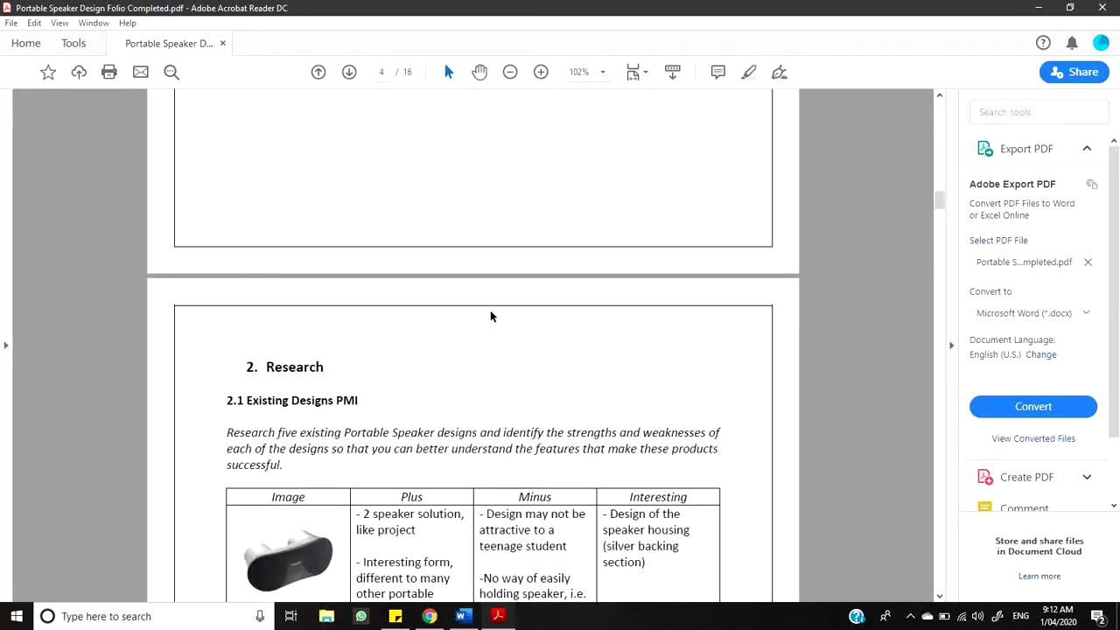
{"action": "scroll", "coordinate": [604, 288], "scroll_direction": "down", "scroll_amount": 2}
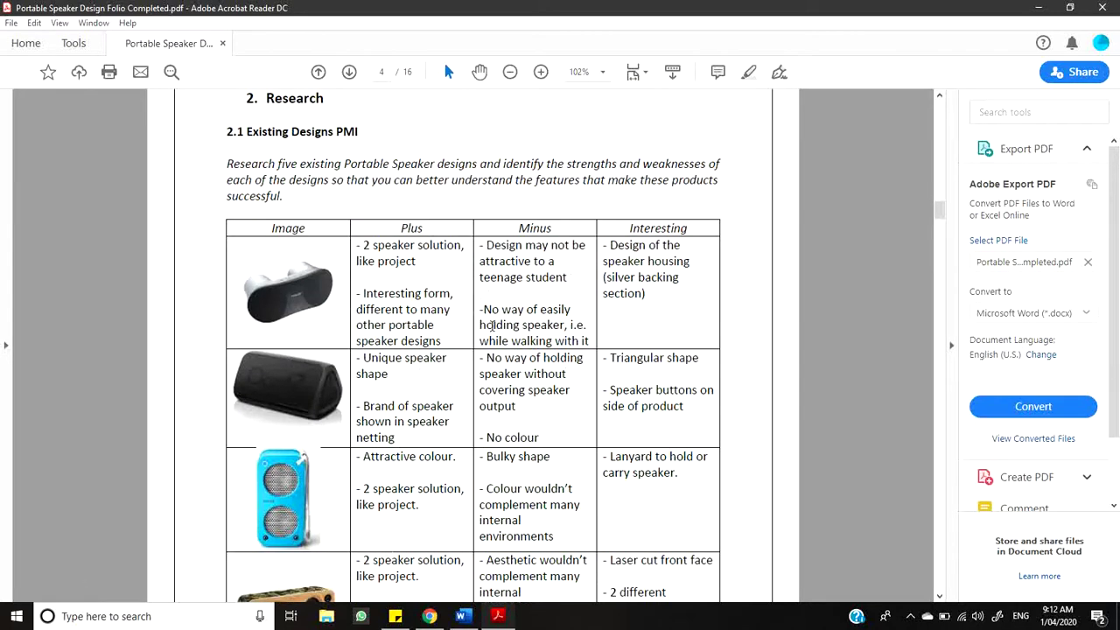
{"action": "scroll", "coordinate": [403, 347], "scroll_direction": "down", "scroll_amount": 15}
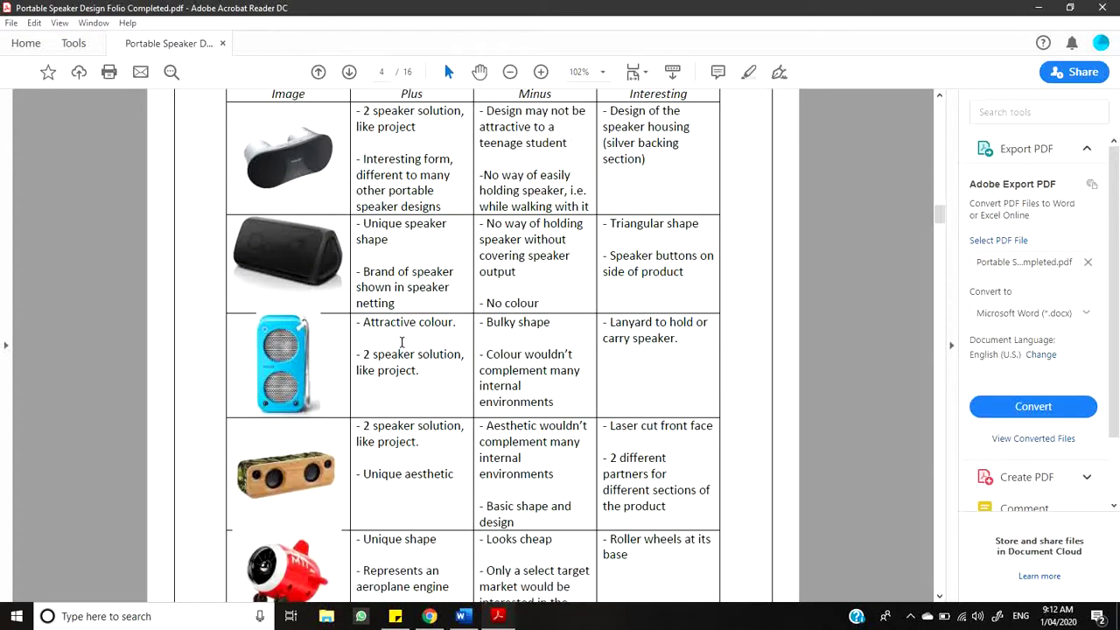
{"action": "scroll", "coordinate": [402, 347], "scroll_direction": "down", "scroll_amount": 1}
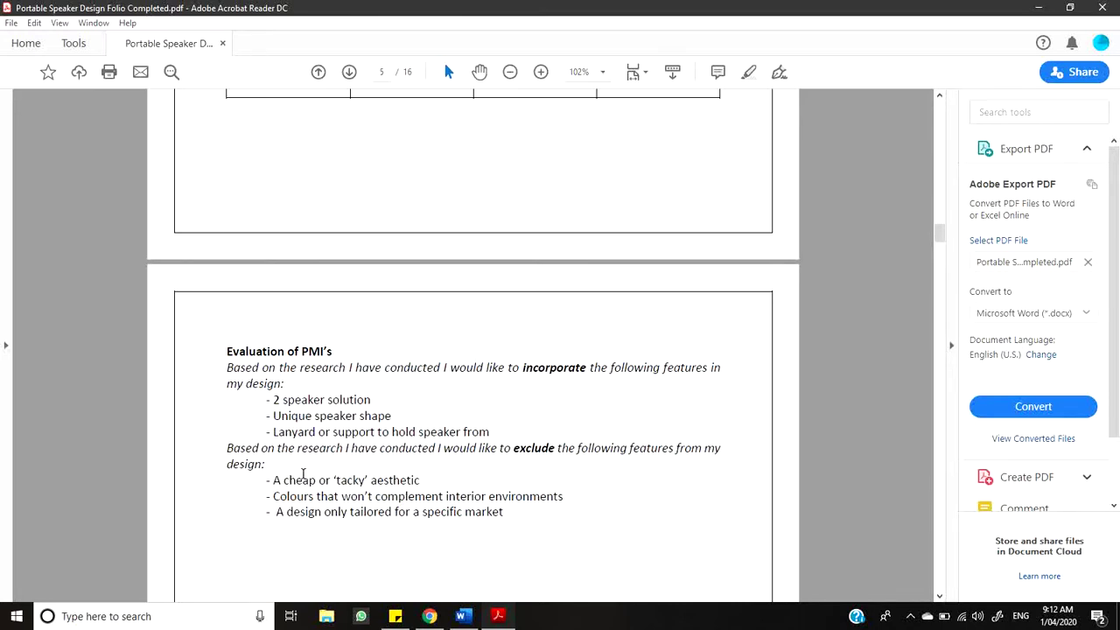
{"action": "scroll", "coordinate": [354, 405], "scroll_direction": "down", "scroll_amount": 10}
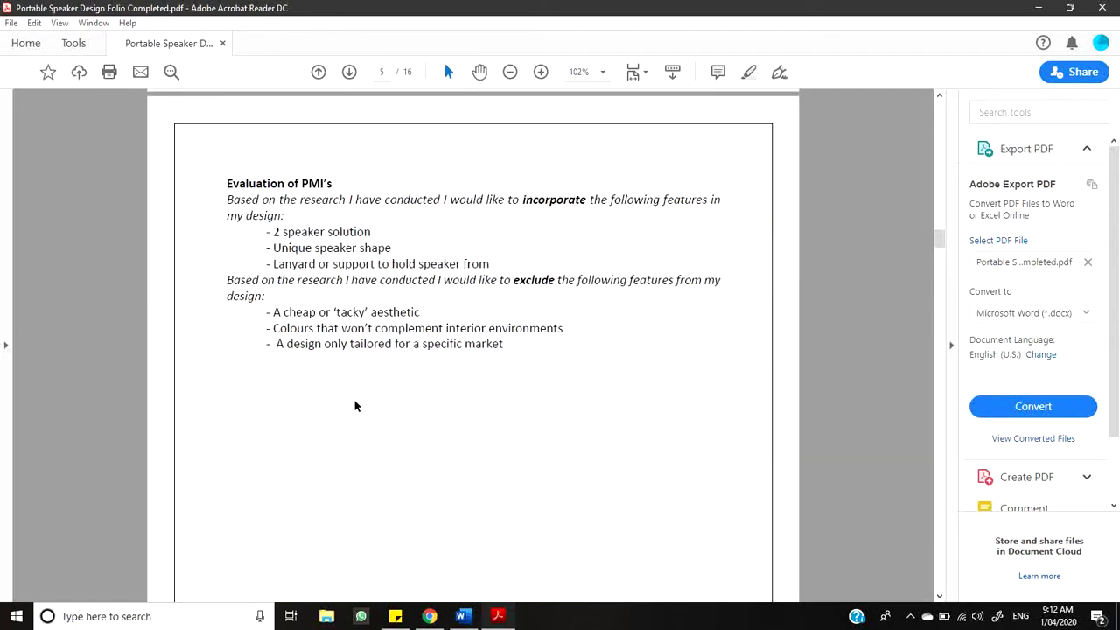
Look through the section 3.1 Design Ideas, examining the annotated sketches and their Plus, Minus and Interesting tables up to Design Idea 3.
{"action": "scroll", "coordinate": [341, 404], "scroll_direction": "down", "scroll_amount": 10}
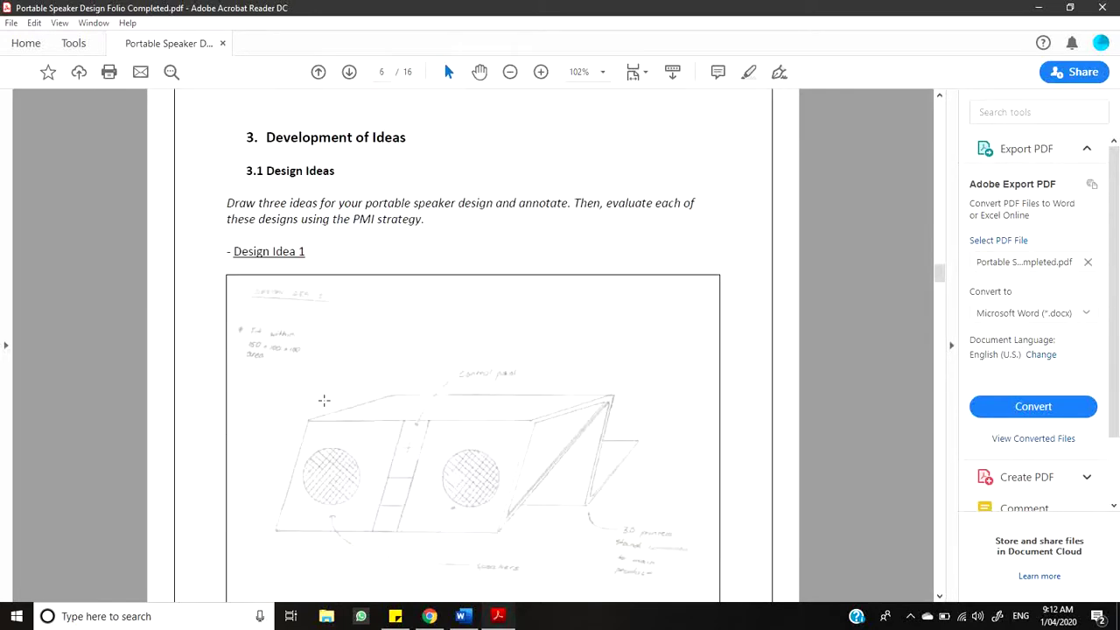
{"action": "left_click", "coordinate": [323, 400]}
{"action": "scroll", "coordinate": [323, 400], "scroll_direction": "down", "scroll_amount": 10}
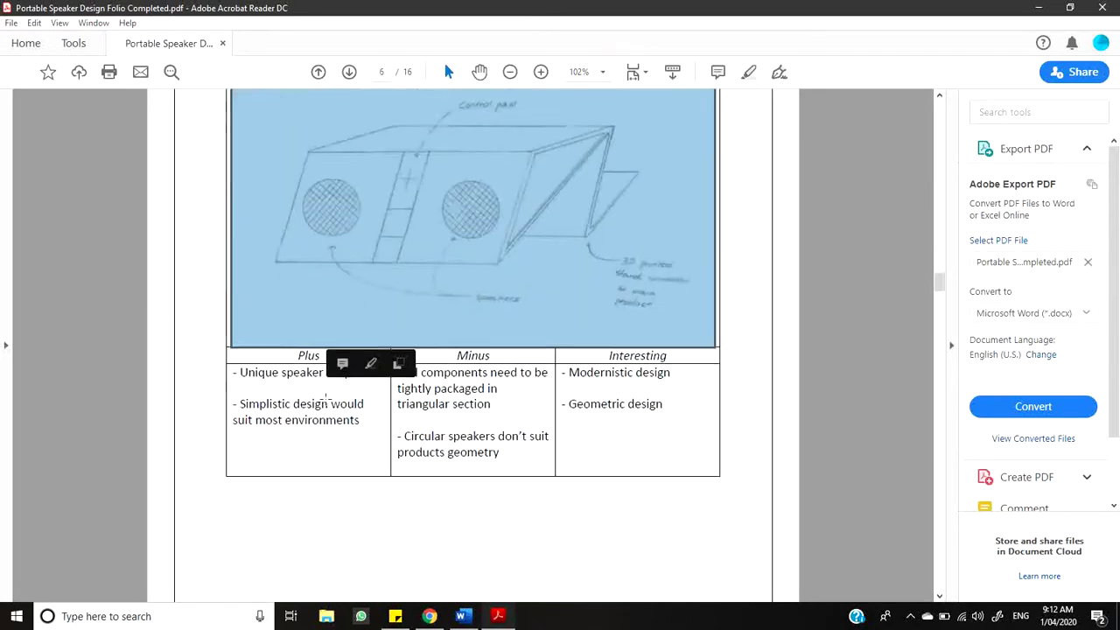
{"action": "scroll", "coordinate": [323, 407], "scroll_direction": "down", "scroll_amount": 3}
{"action": "left_click", "coordinate": [322, 405]}
{"action": "scroll", "coordinate": [323, 405], "scroll_direction": "down", "scroll_amount": 15}
{"action": "scroll", "coordinate": [321, 417], "scroll_direction": "down", "scroll_amount": 5}
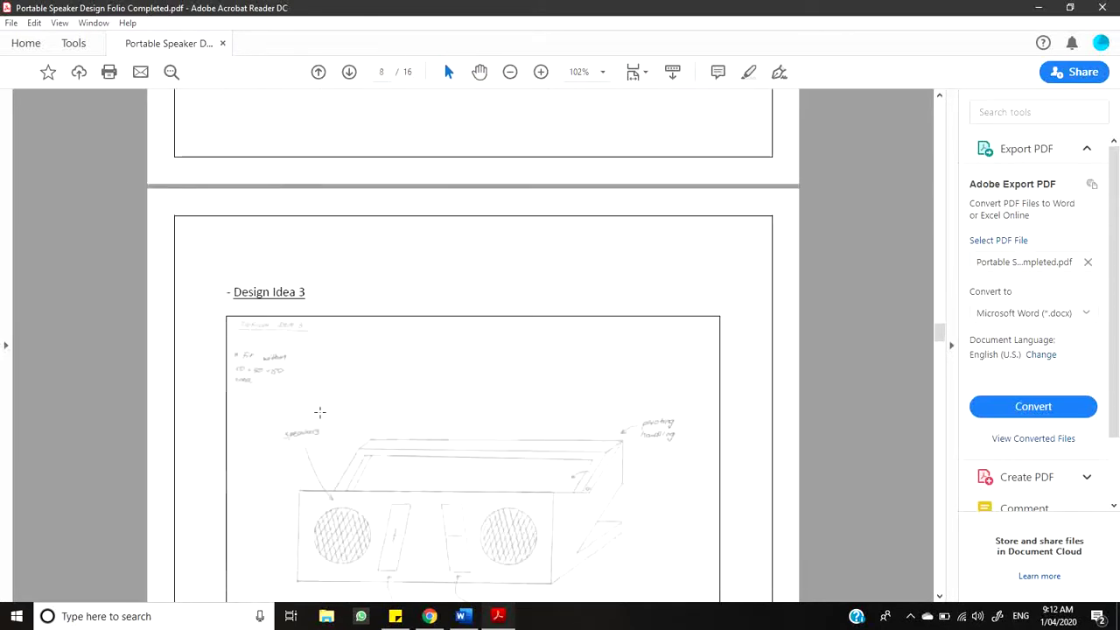
{"action": "left_click", "coordinate": [320, 417]}
{"action": "scroll", "coordinate": [320, 417], "scroll_direction": "down", "scroll_amount": 5}
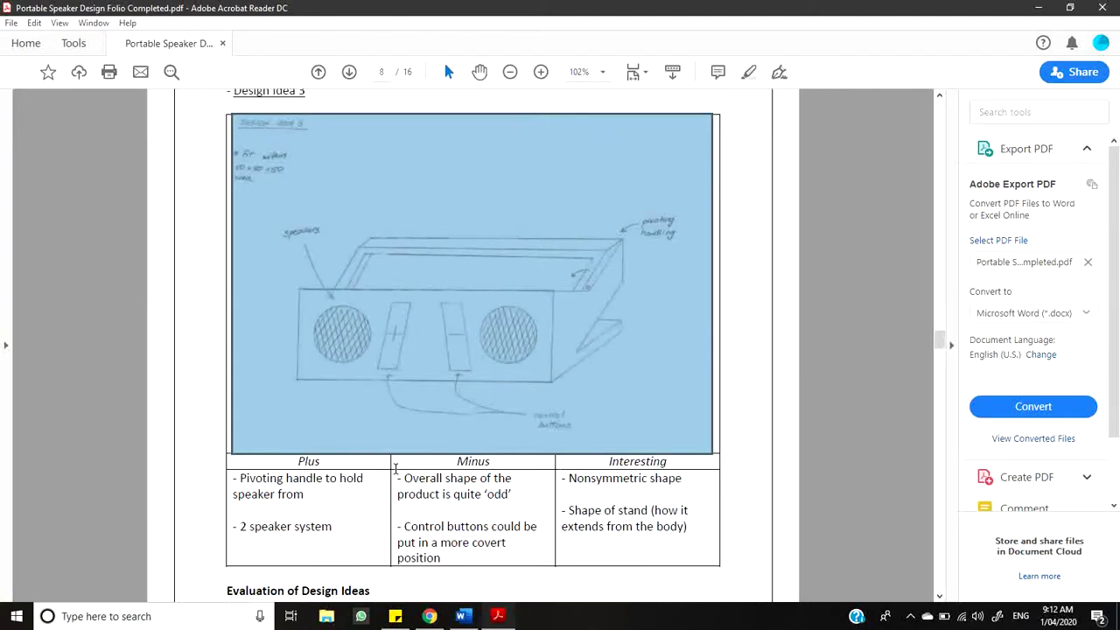
Return to the Portable Speaker Project cover page and view it at 75% zoom.
{"action": "scroll", "coordinate": [519, 418], "scroll_direction": "up", "scroll_amount": 5}
{"action": "scroll", "coordinate": [516, 420], "scroll_direction": "up", "scroll_amount": 20}
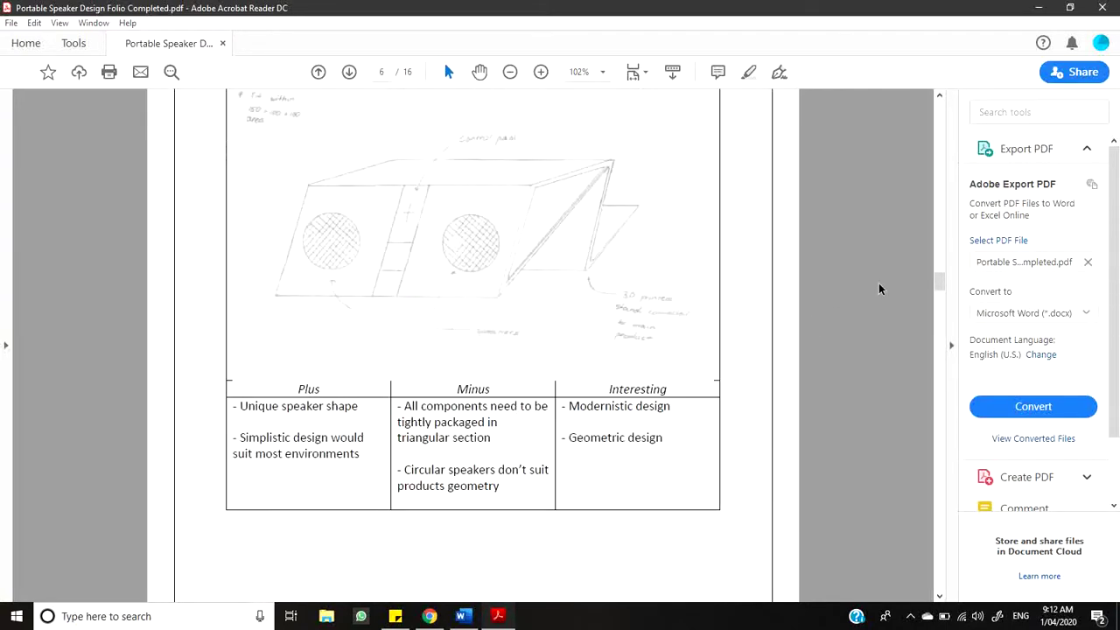
{"action": "left_click_drag", "start_coordinate": [938, 280], "coordinate": [949, 111]}
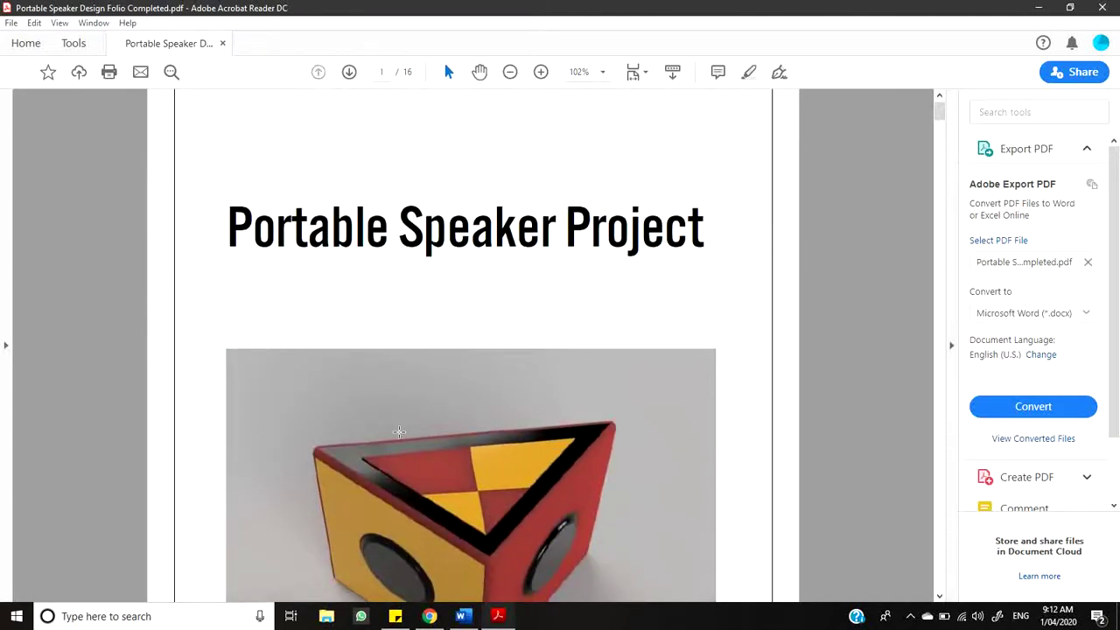
{"action": "key", "text": "ctrl+minus"}
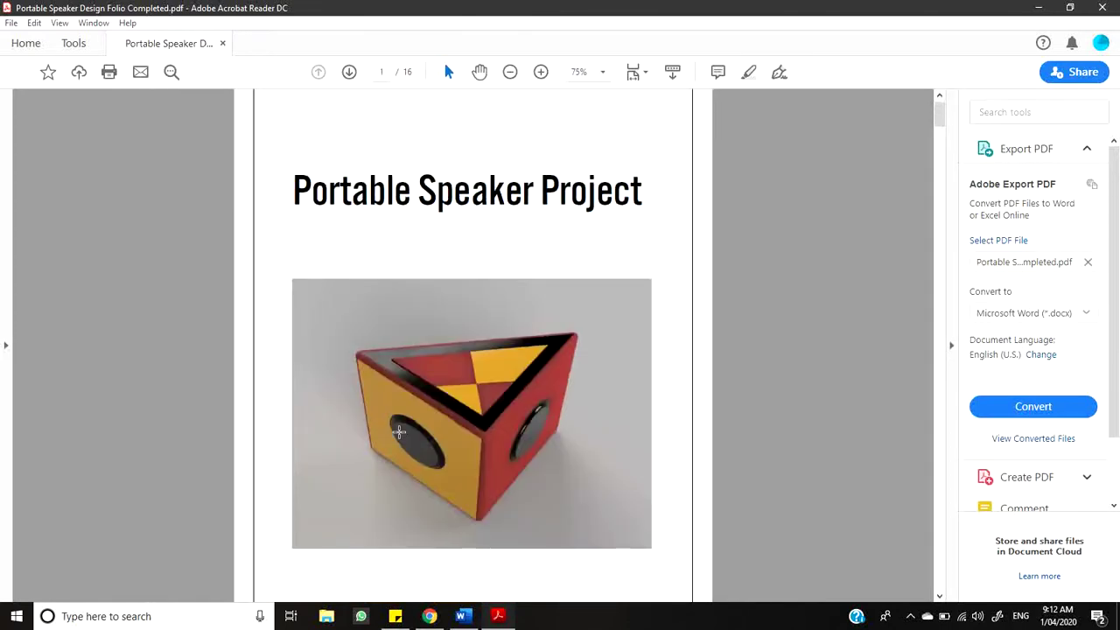